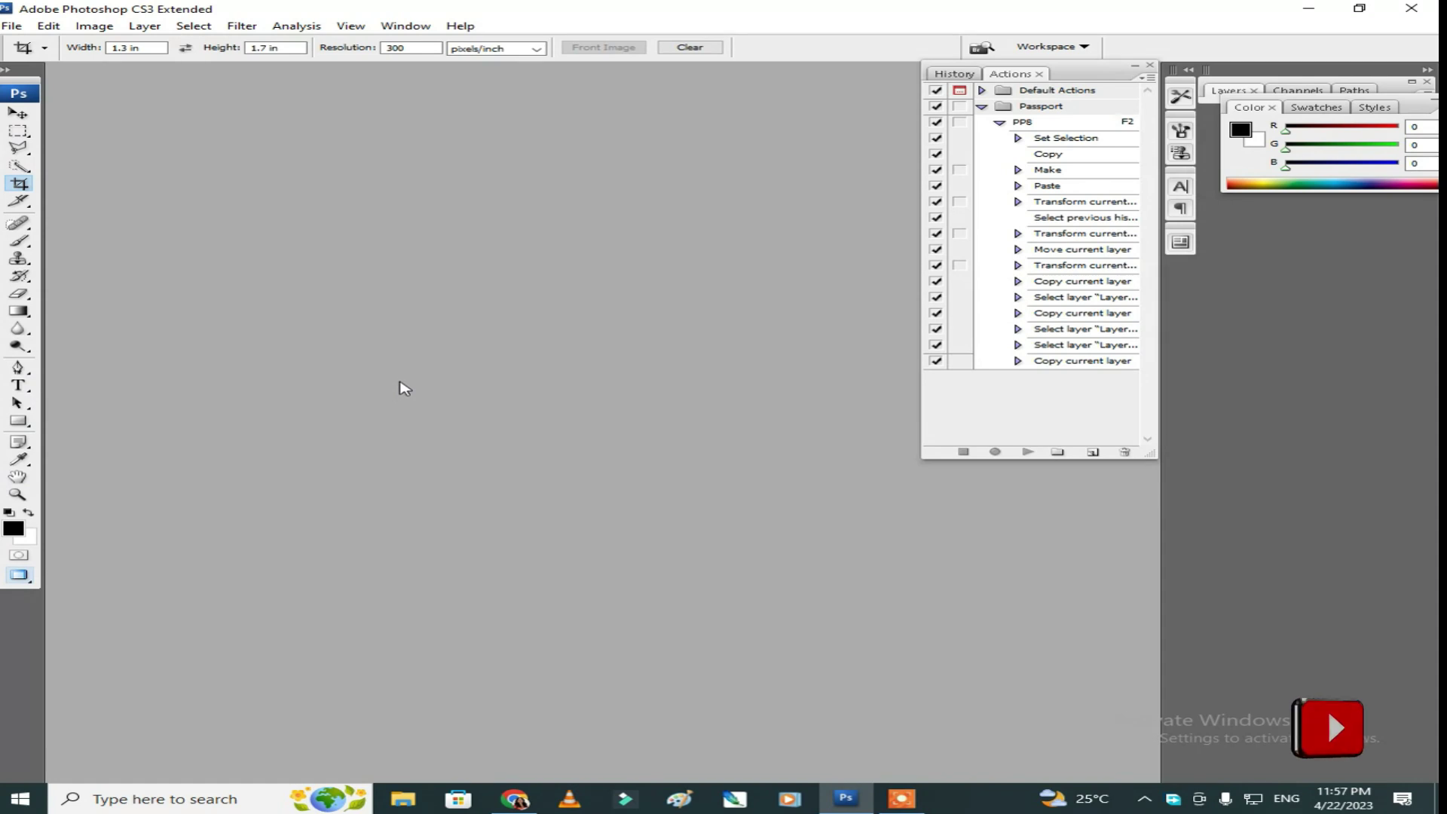
# - Open the portrait photo d682bb06c9a1dc3a3f87eb6153dd09b8.jpg from the Desktop folder
pyautogui.click(11, 25)
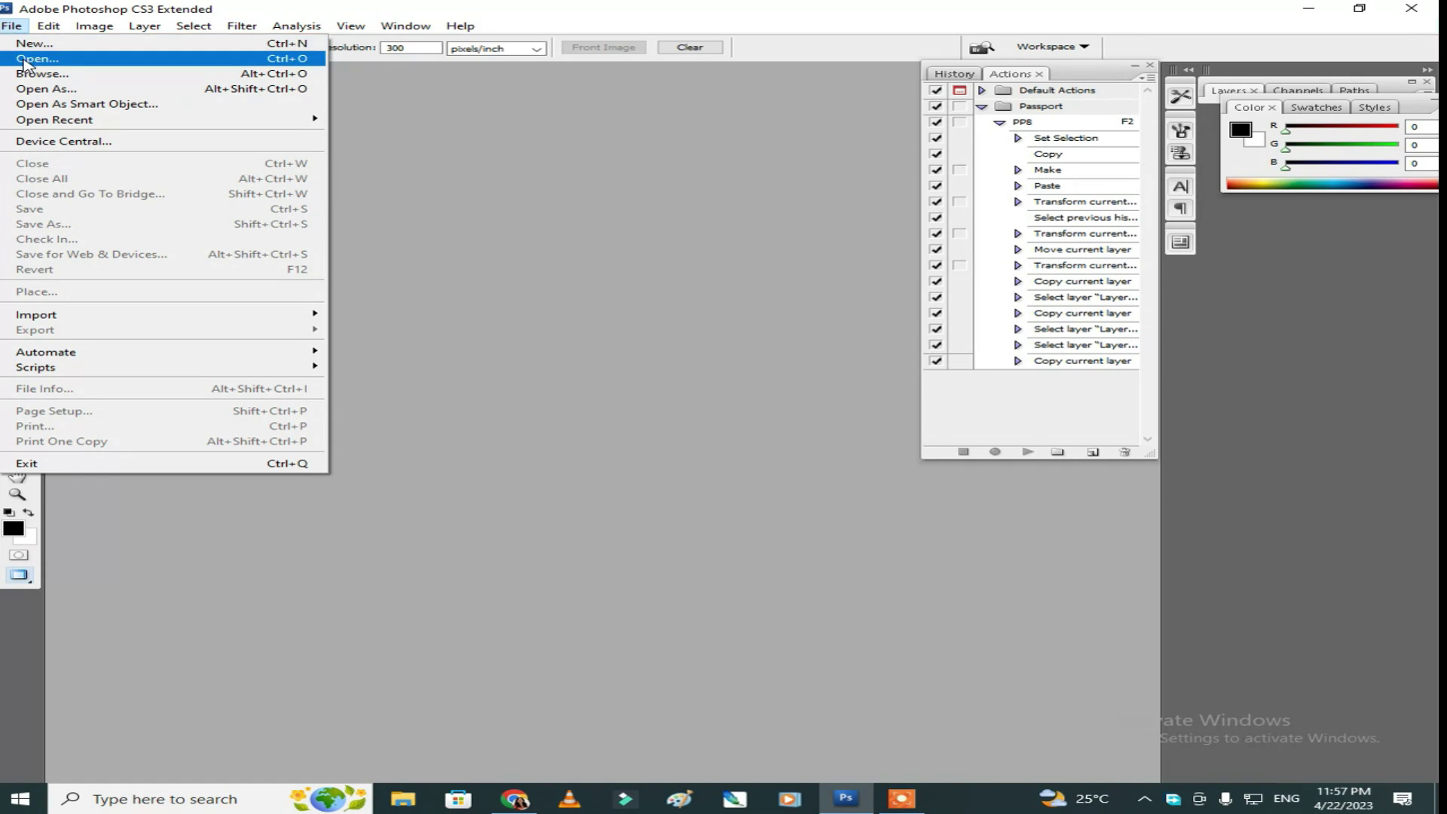
pyautogui.click(23, 61)
pyautogui.scroll(-3, 910, 367)
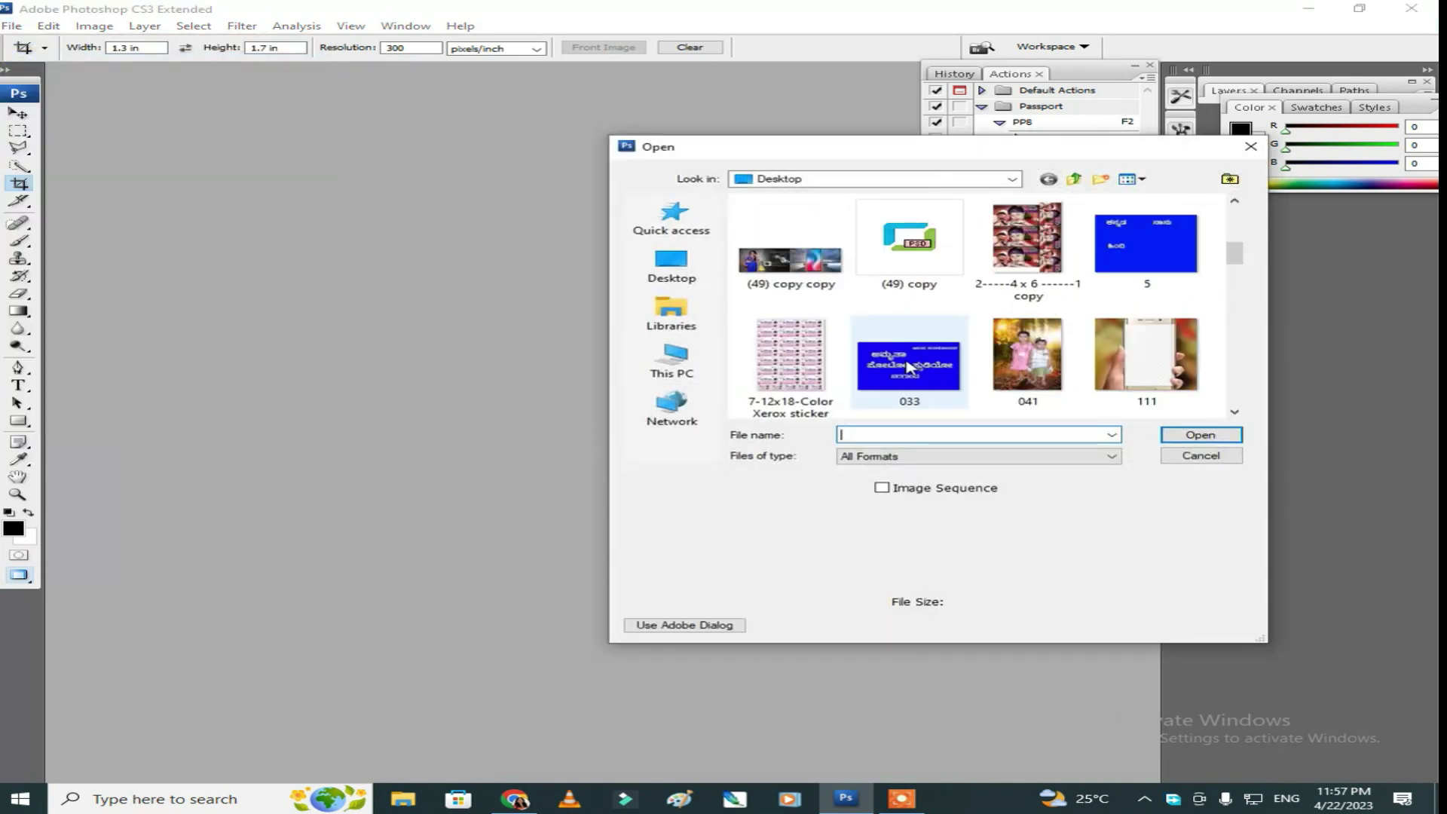
pyautogui.doubleClick(909, 367)
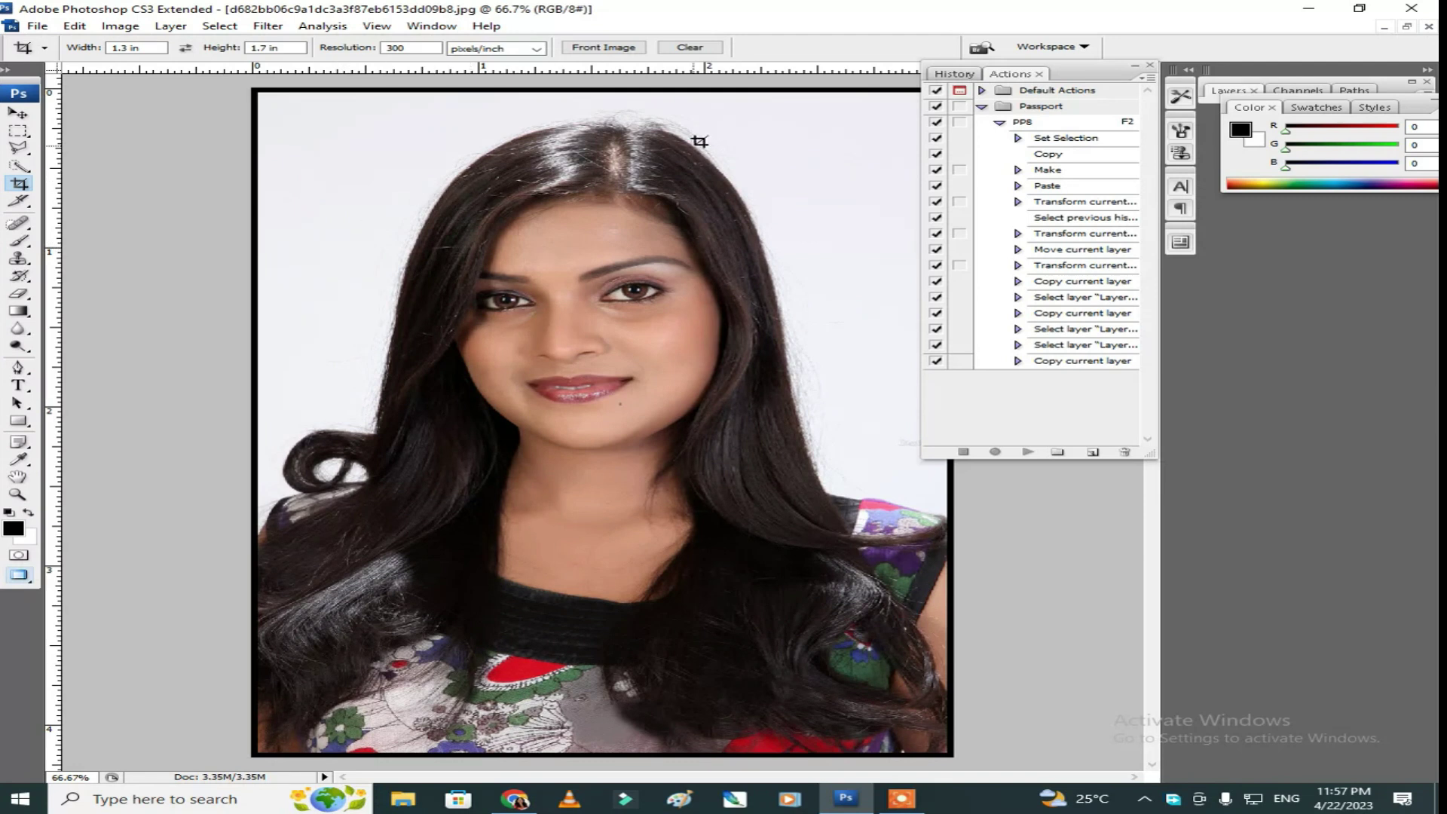
# - Crop the portrait across its full width from the top edge to 1.3 in by 1.7 in at 300 pixels/inch
pyautogui.click(1407, 26)
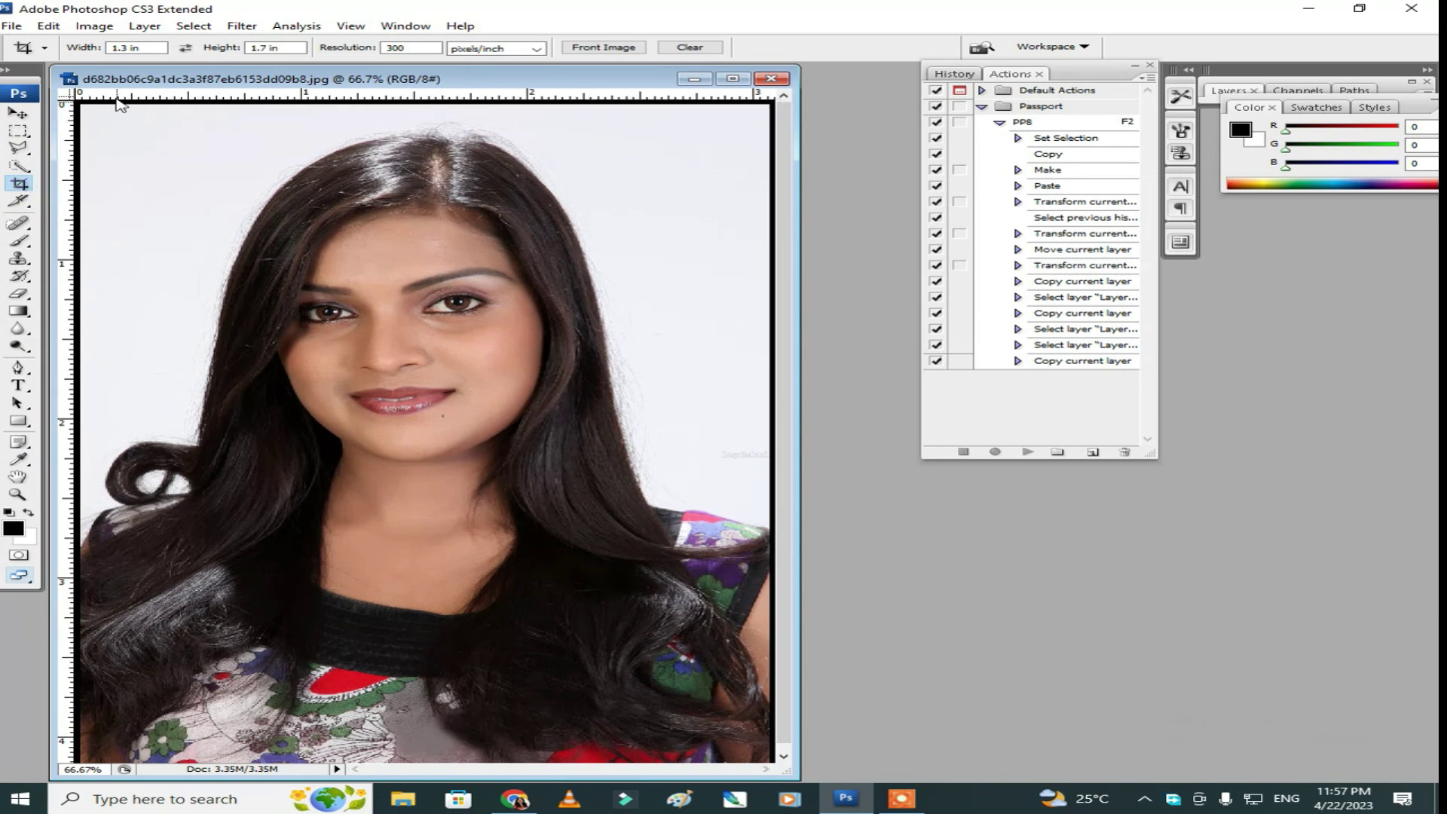
pyautogui.click(124, 49)
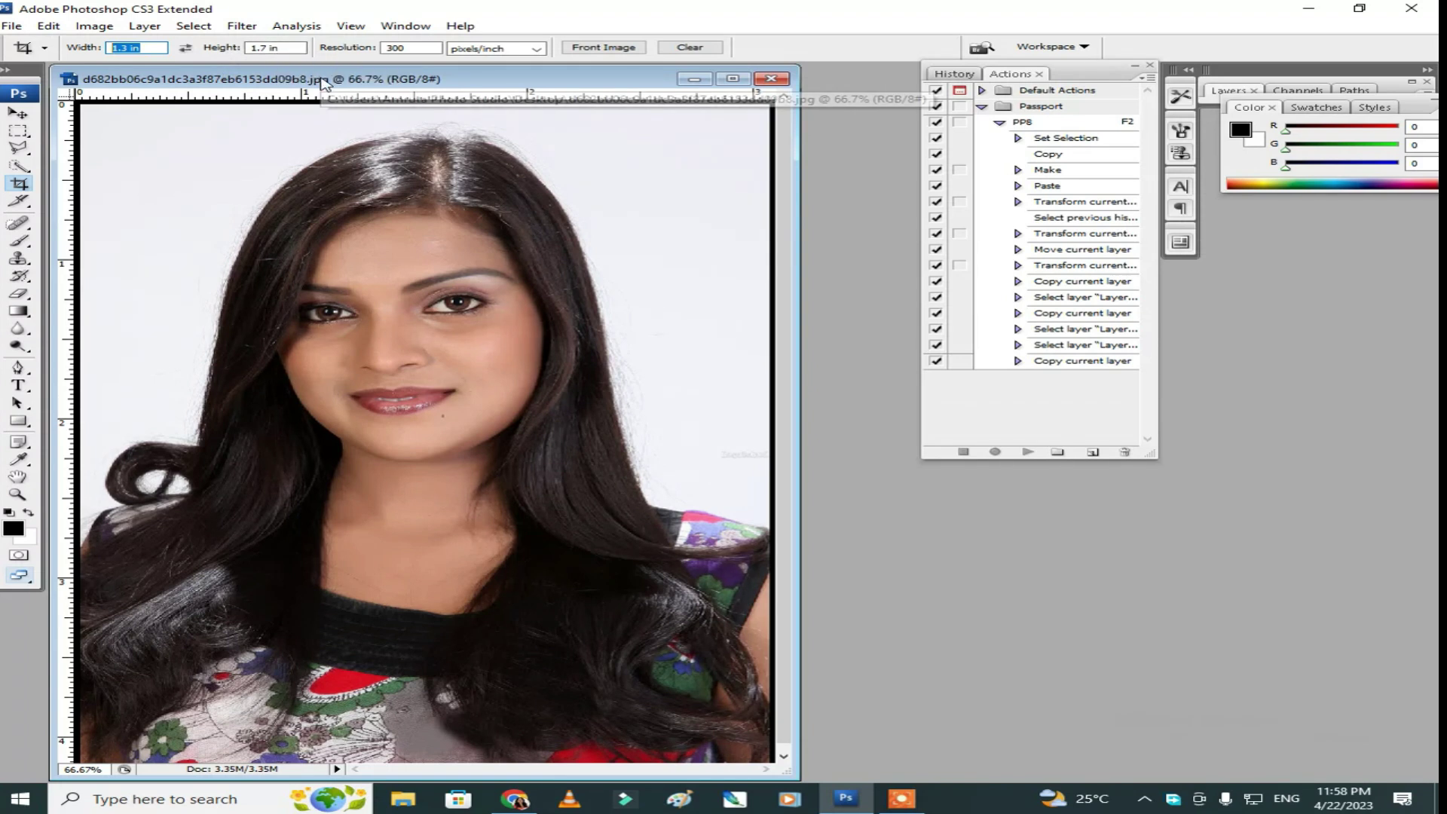
pyautogui.doubleClick(272, 83)
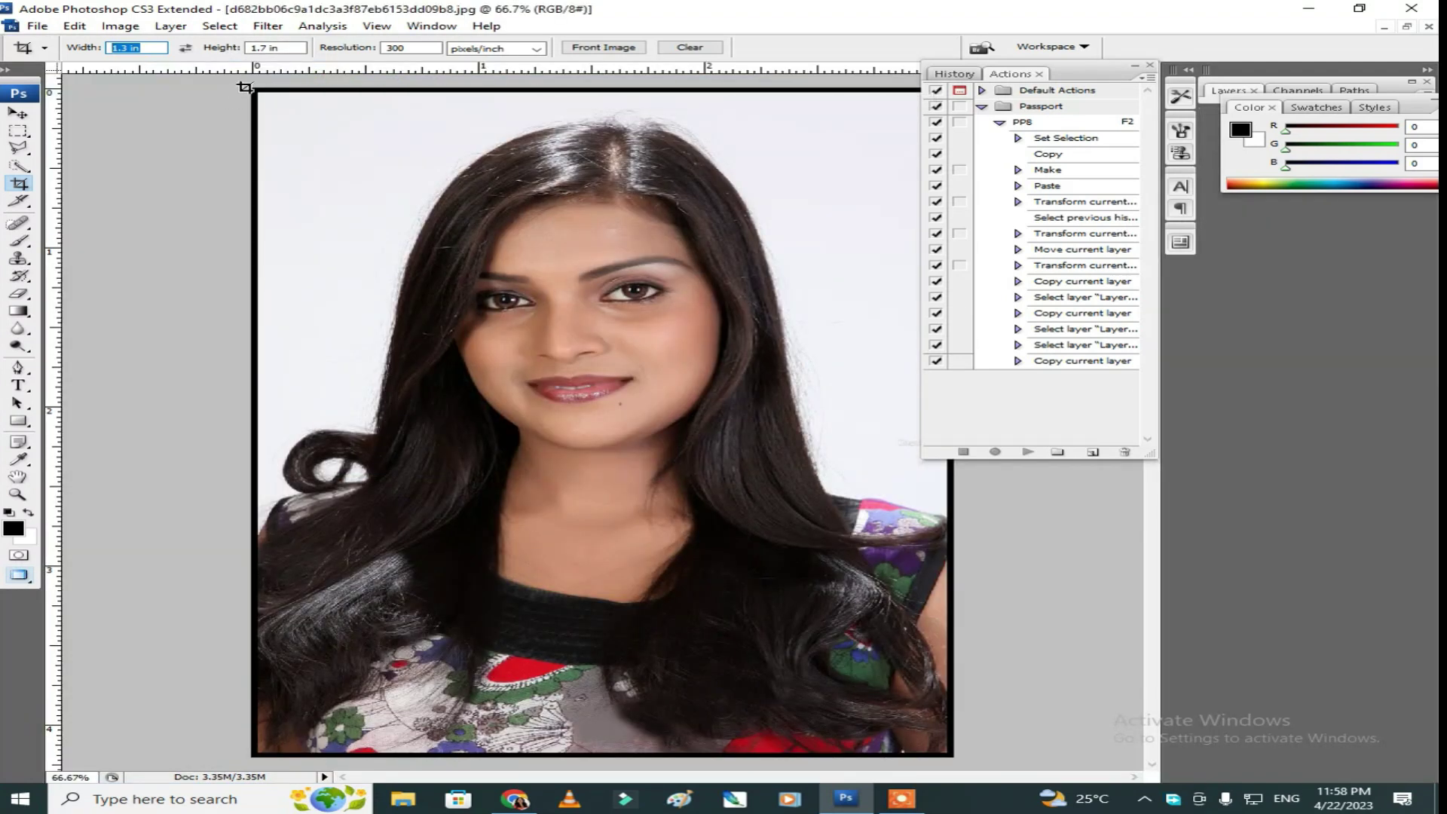
pyautogui.moveTo(254, 90); pyautogui.dragTo(932, 671)
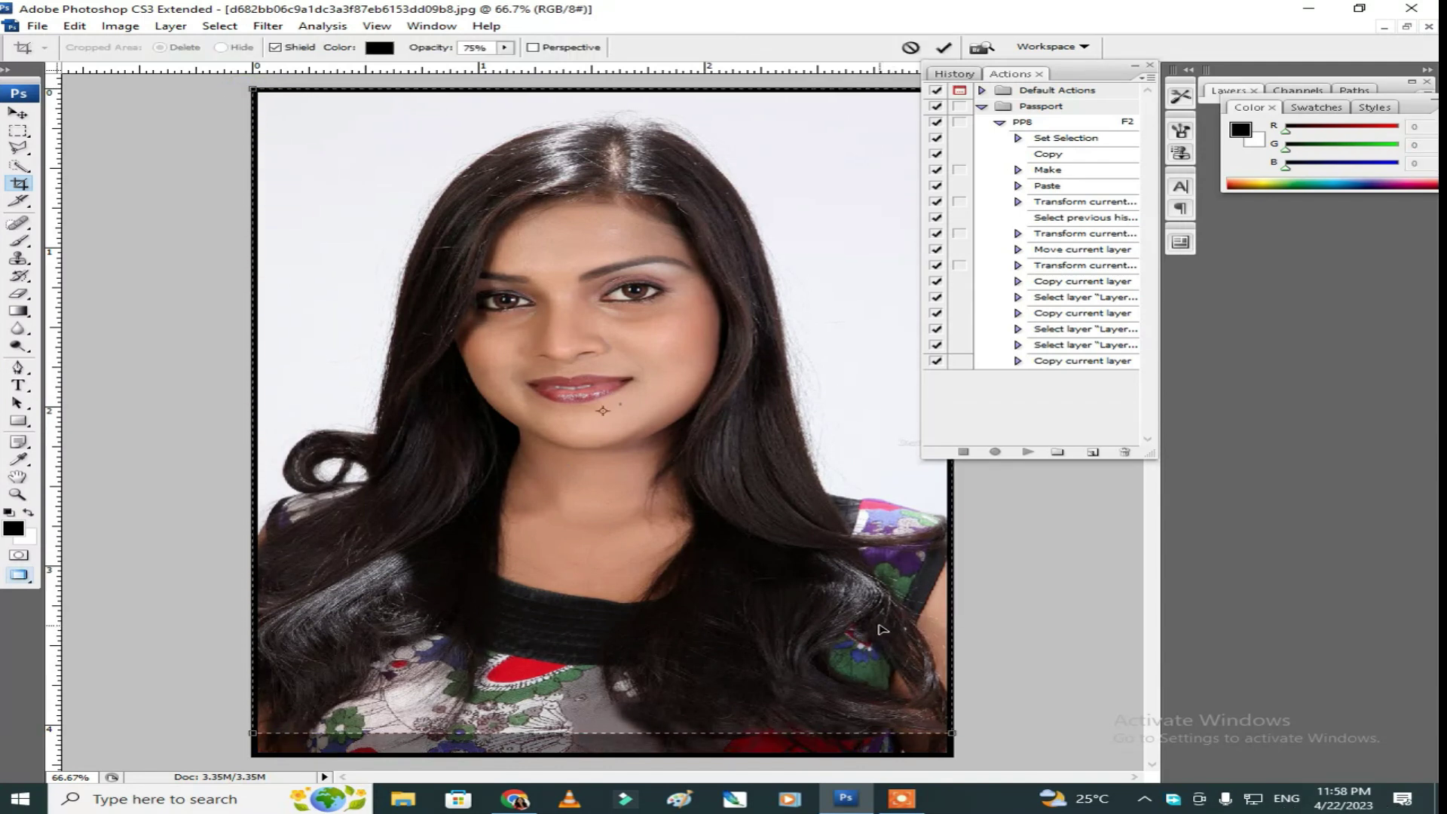
pyautogui.click(948, 49)
# - Swap the foreground and background colors and select the entire cropped photo
pyautogui.rightClick(556, 391)
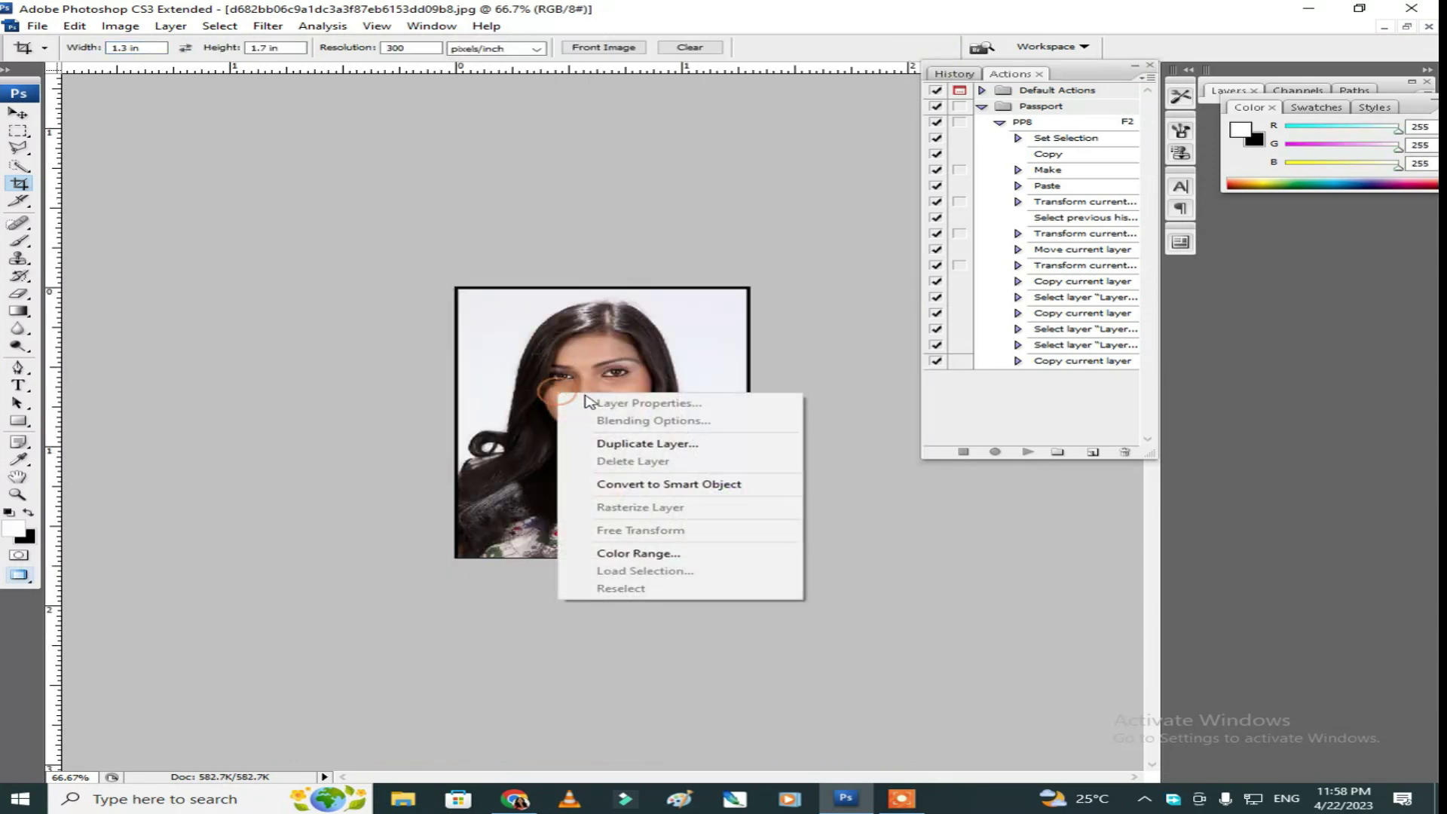
pyautogui.click(560, 372)
pyautogui.press('x')
pyautogui.press('z')
pyautogui.rightClick(519, 356)
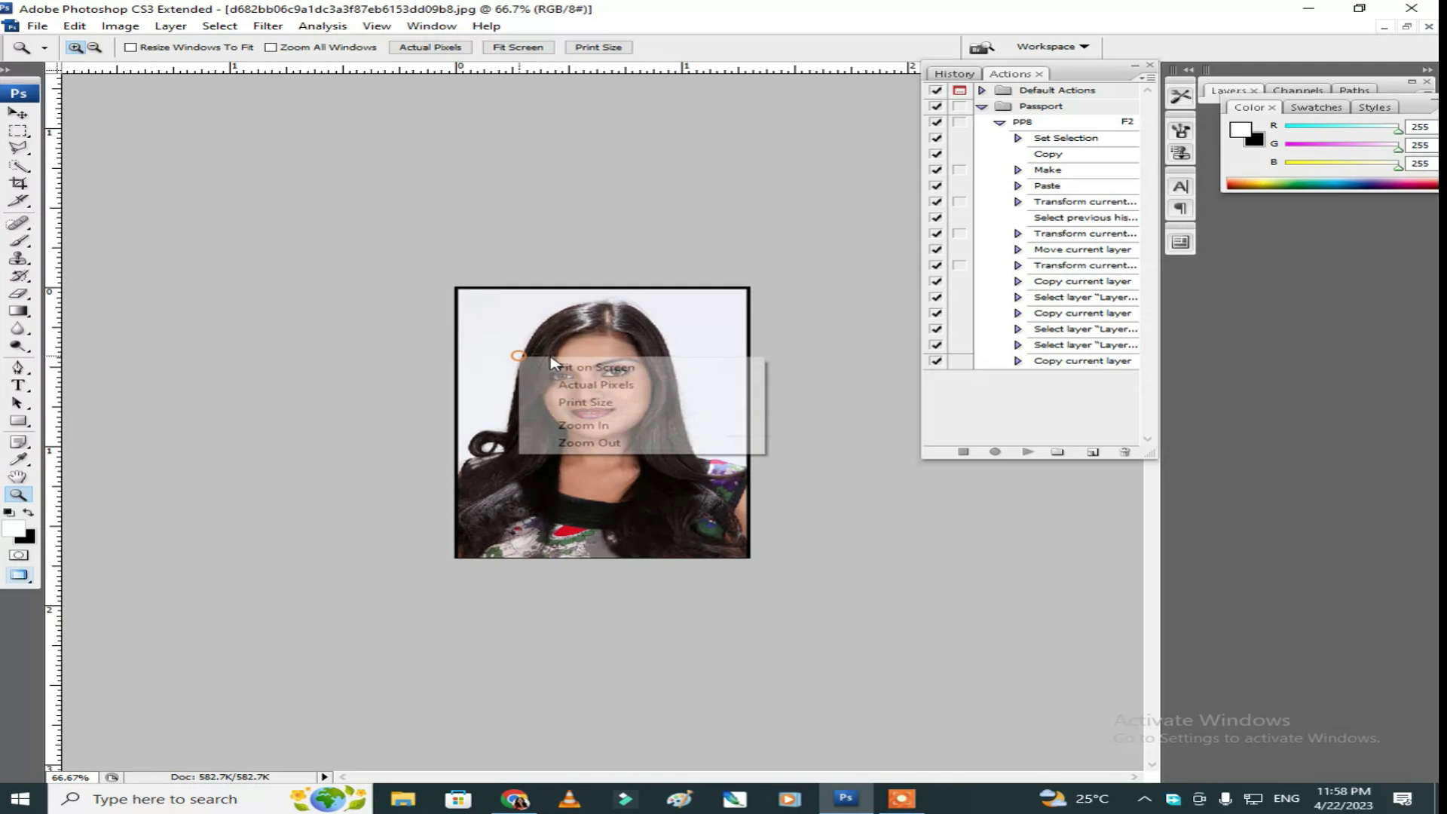
pyautogui.click(566, 368)
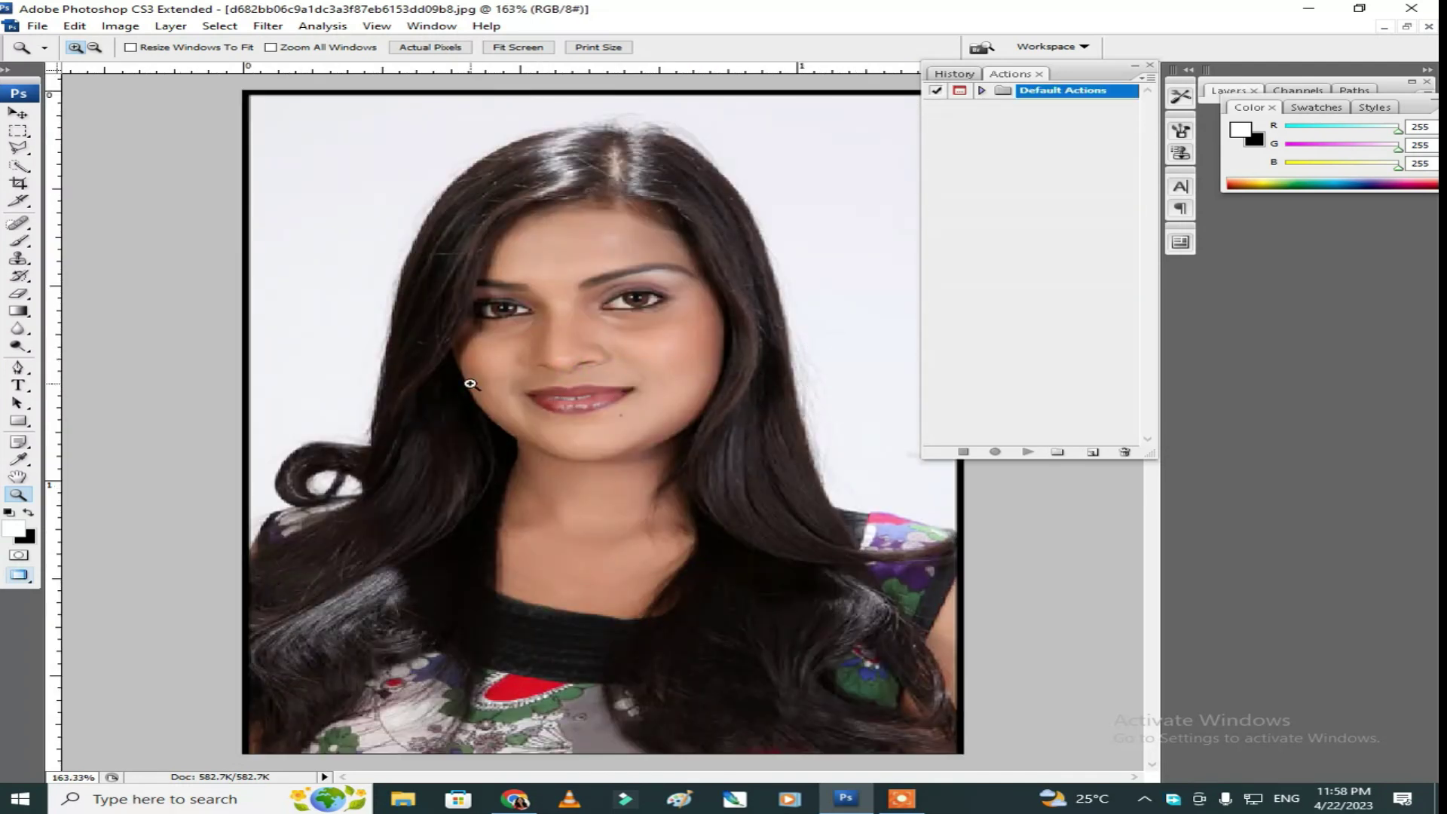
pyautogui.press('i')
pyautogui.hotkey('ctrl', 'a')
pyautogui.hotkey('alt', 'e')
pyautogui.press('s')
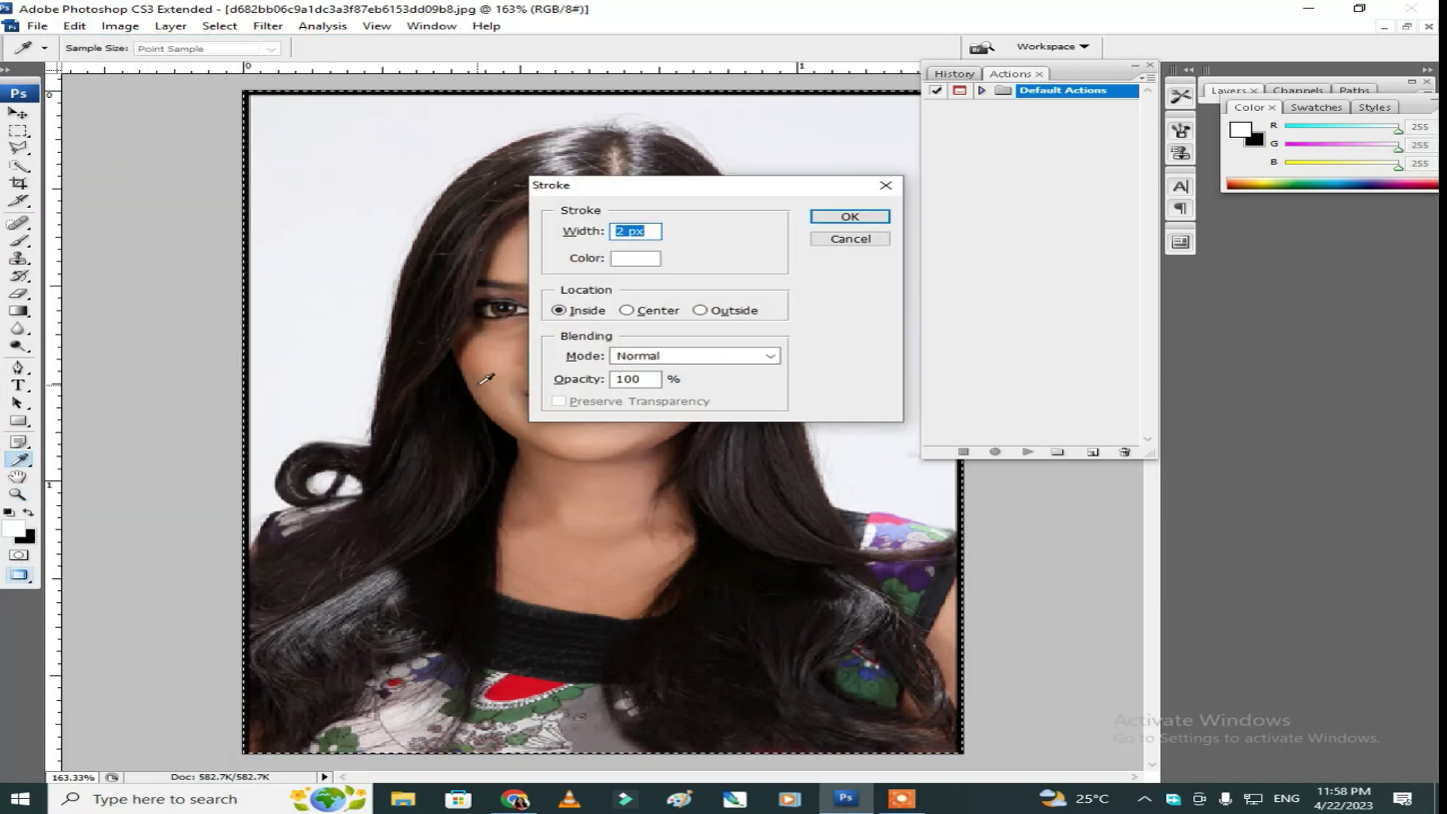
pyautogui.click(877, 238)
pyautogui.press('z')
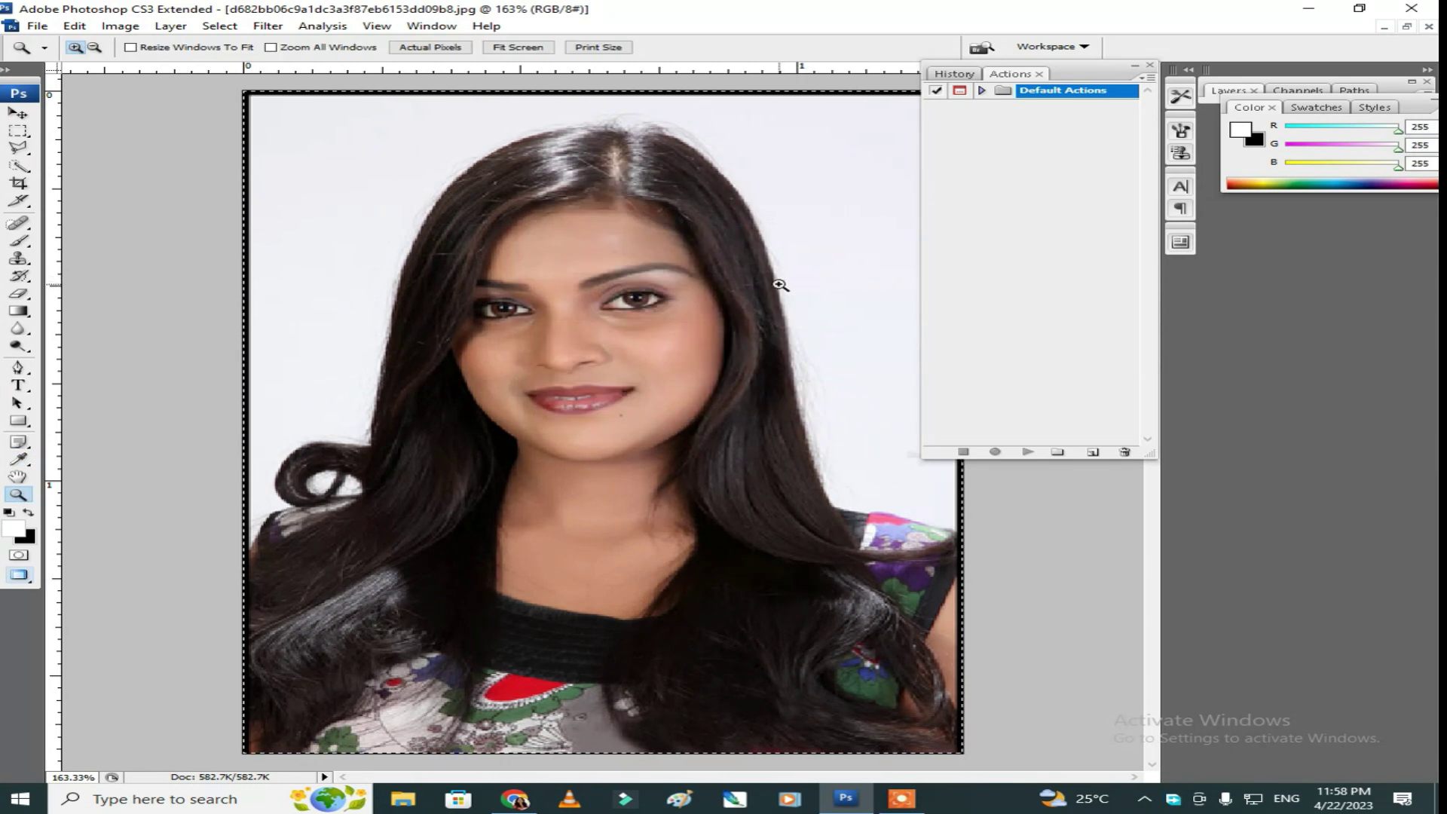
# - Stroke the selected photo's edge with a 2 px black (000000) border placed inside, in Normal mode at 100% opacity
pyautogui.press('alt')
pyautogui.hotkey('alt', 'e')
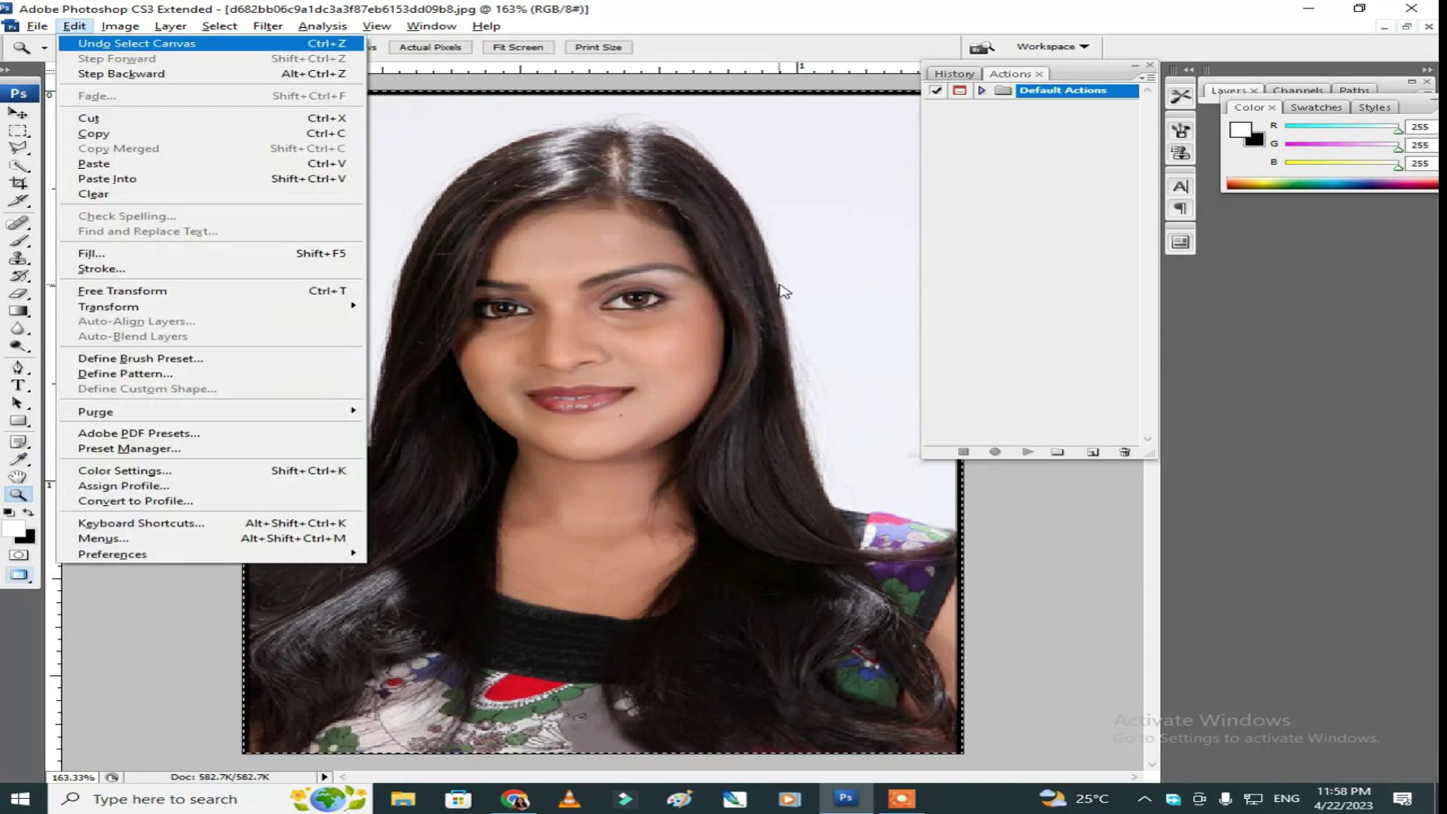
pyautogui.press('s')
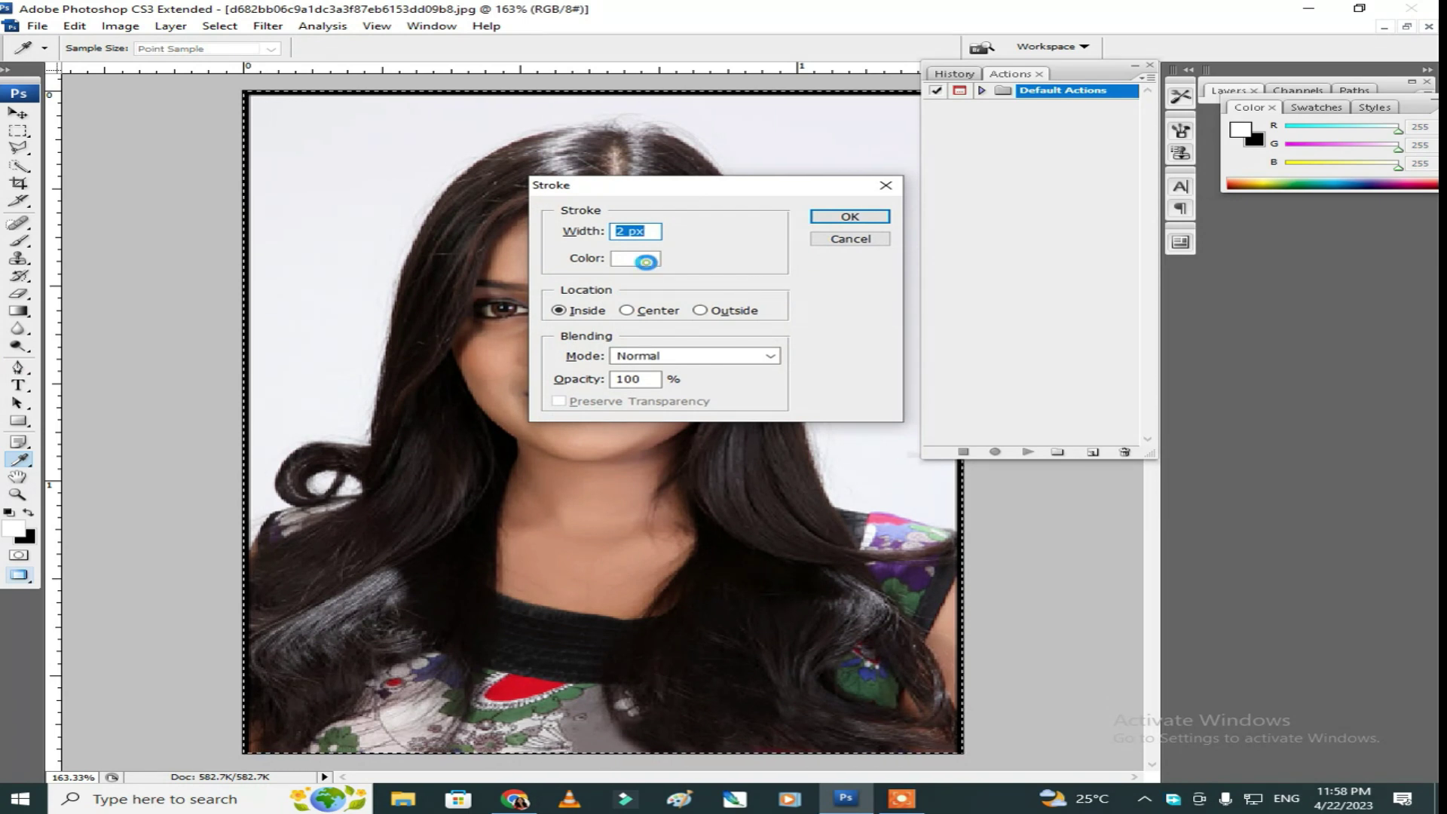
pyautogui.click(639, 260)
pyautogui.click(679, 366)
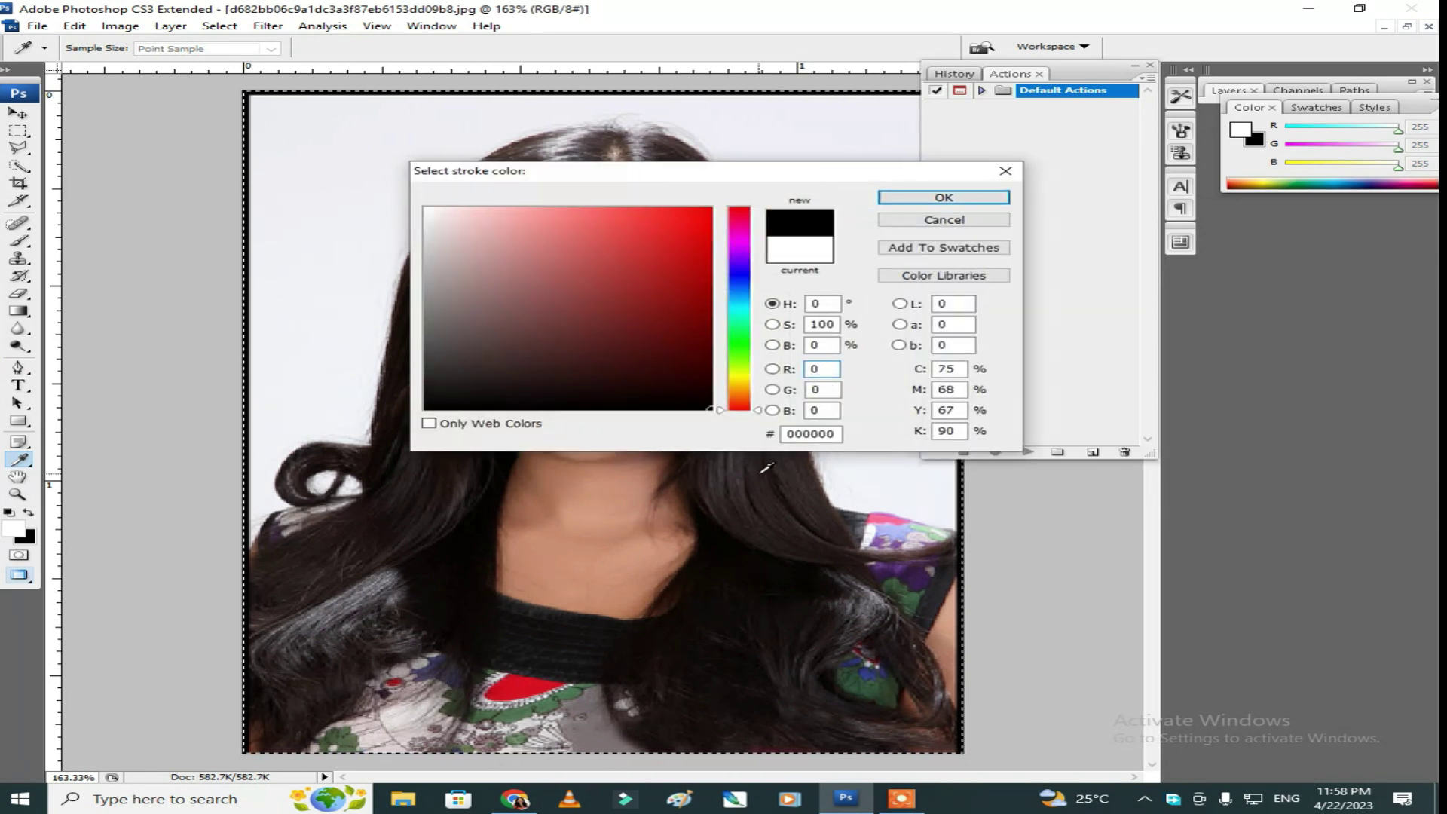
pyautogui.press('Return')
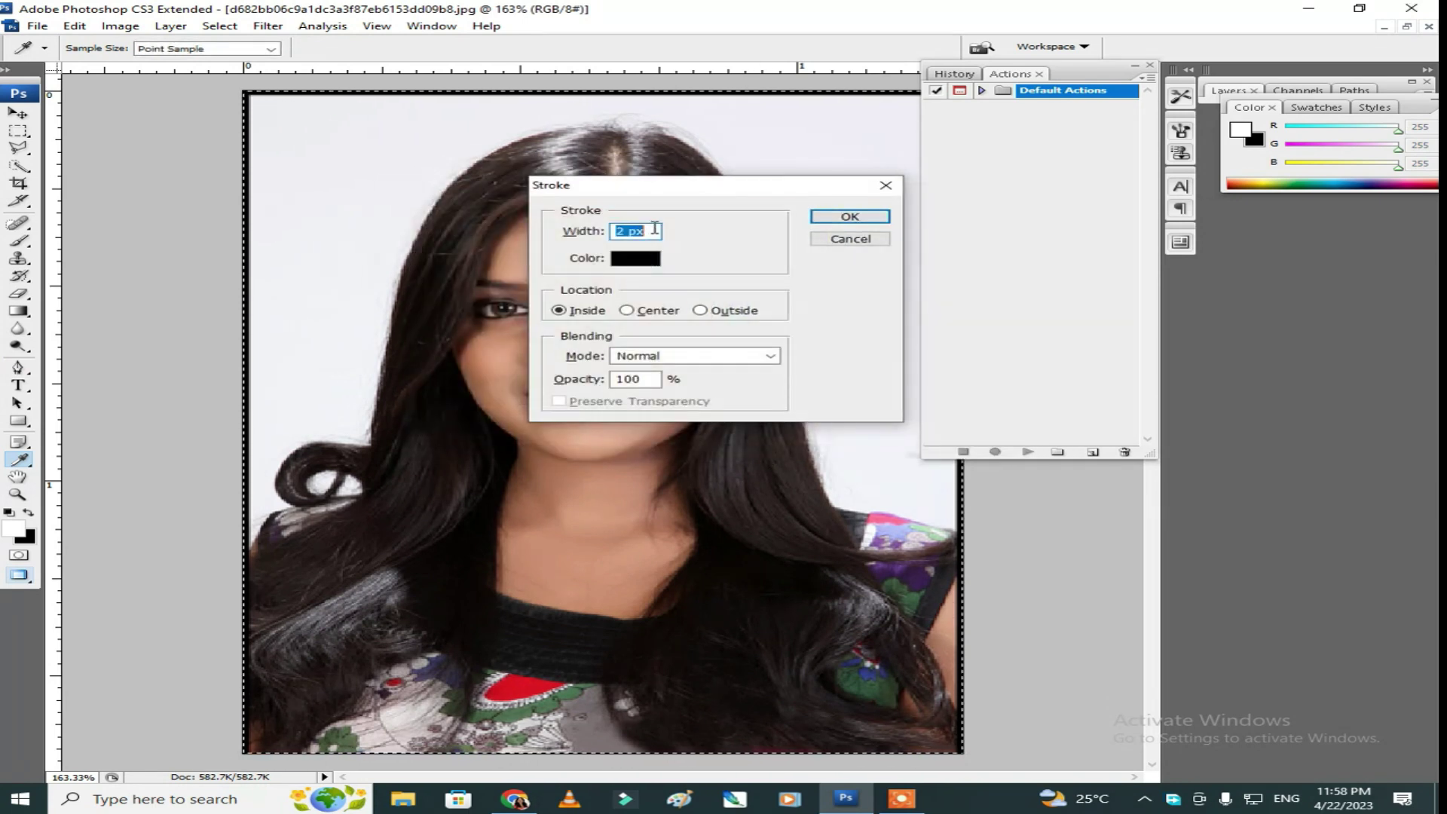
pyautogui.click(849, 216)
pyautogui.press('z')
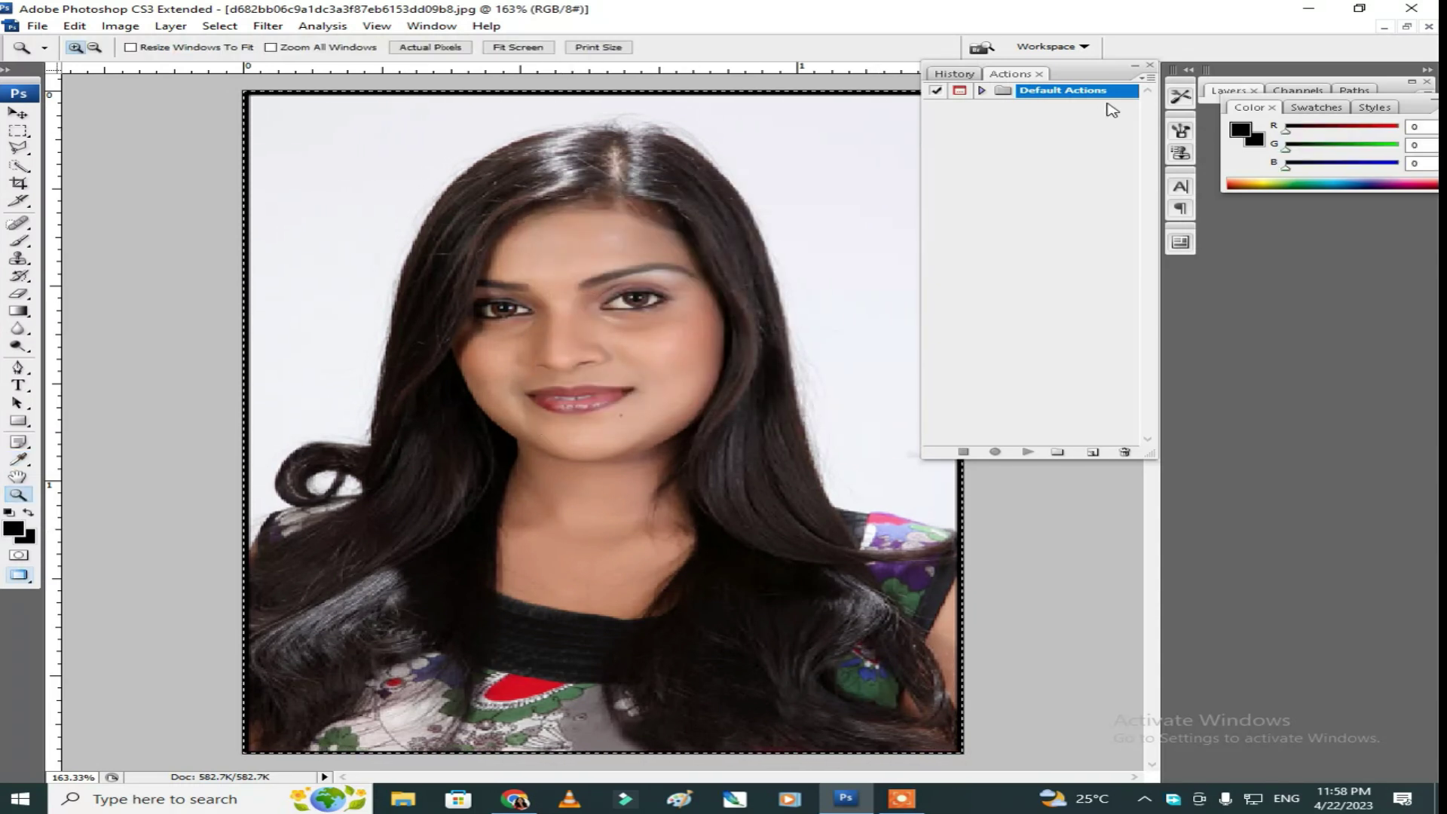
# - Create a new action set named Passport
pyautogui.click(1151, 78)
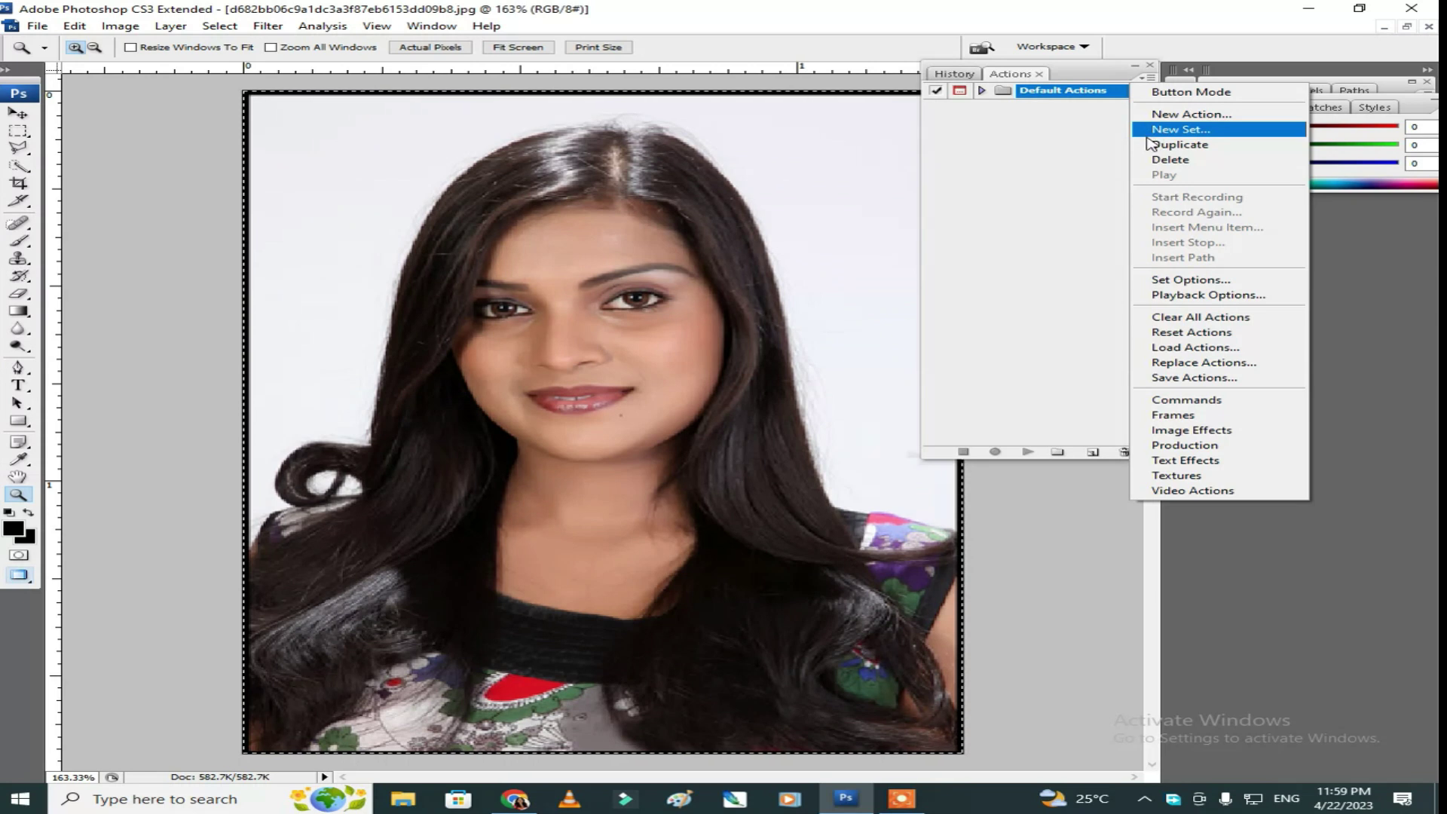
pyautogui.click(1176, 130)
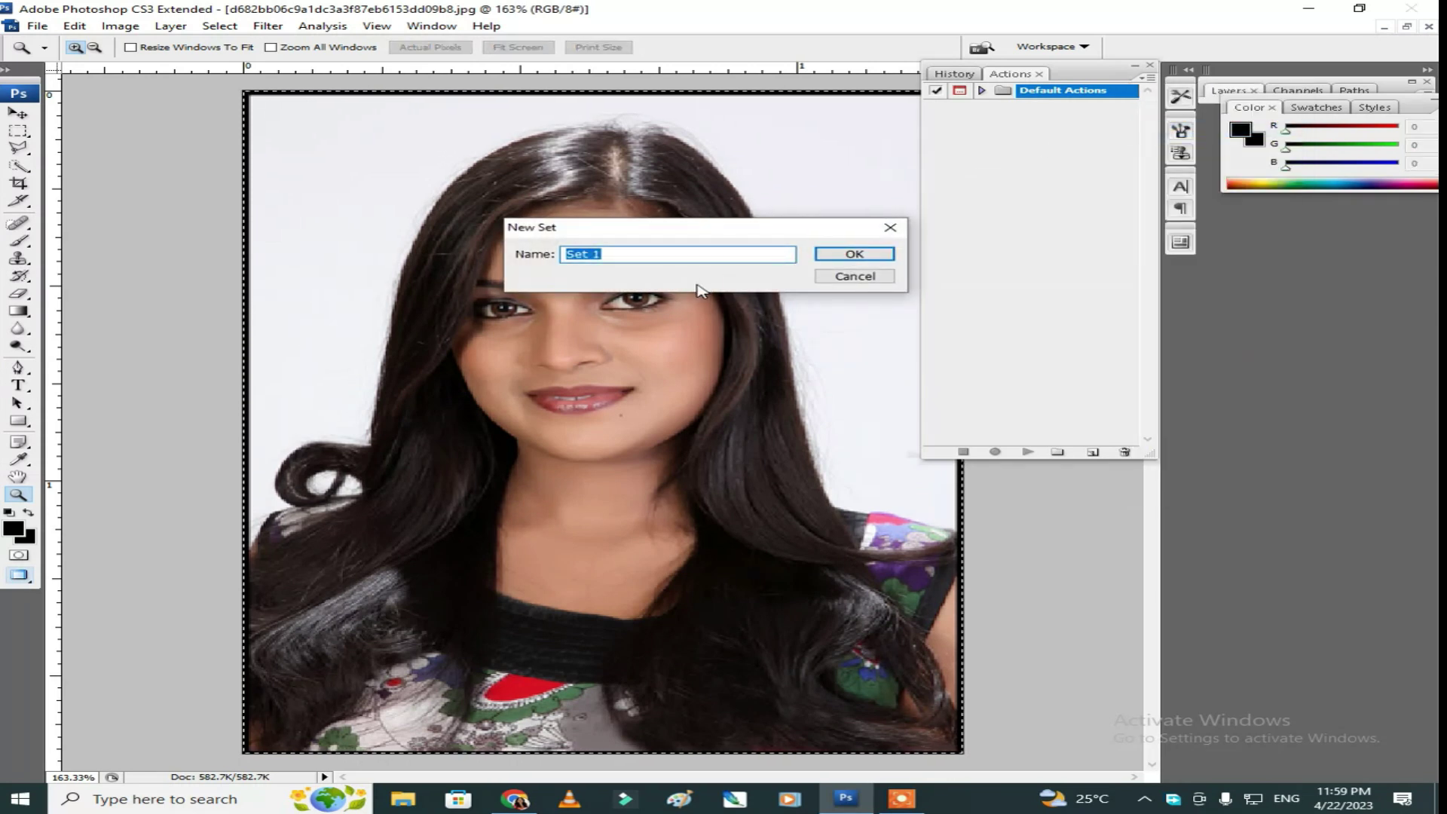
pyautogui.write('Passport')
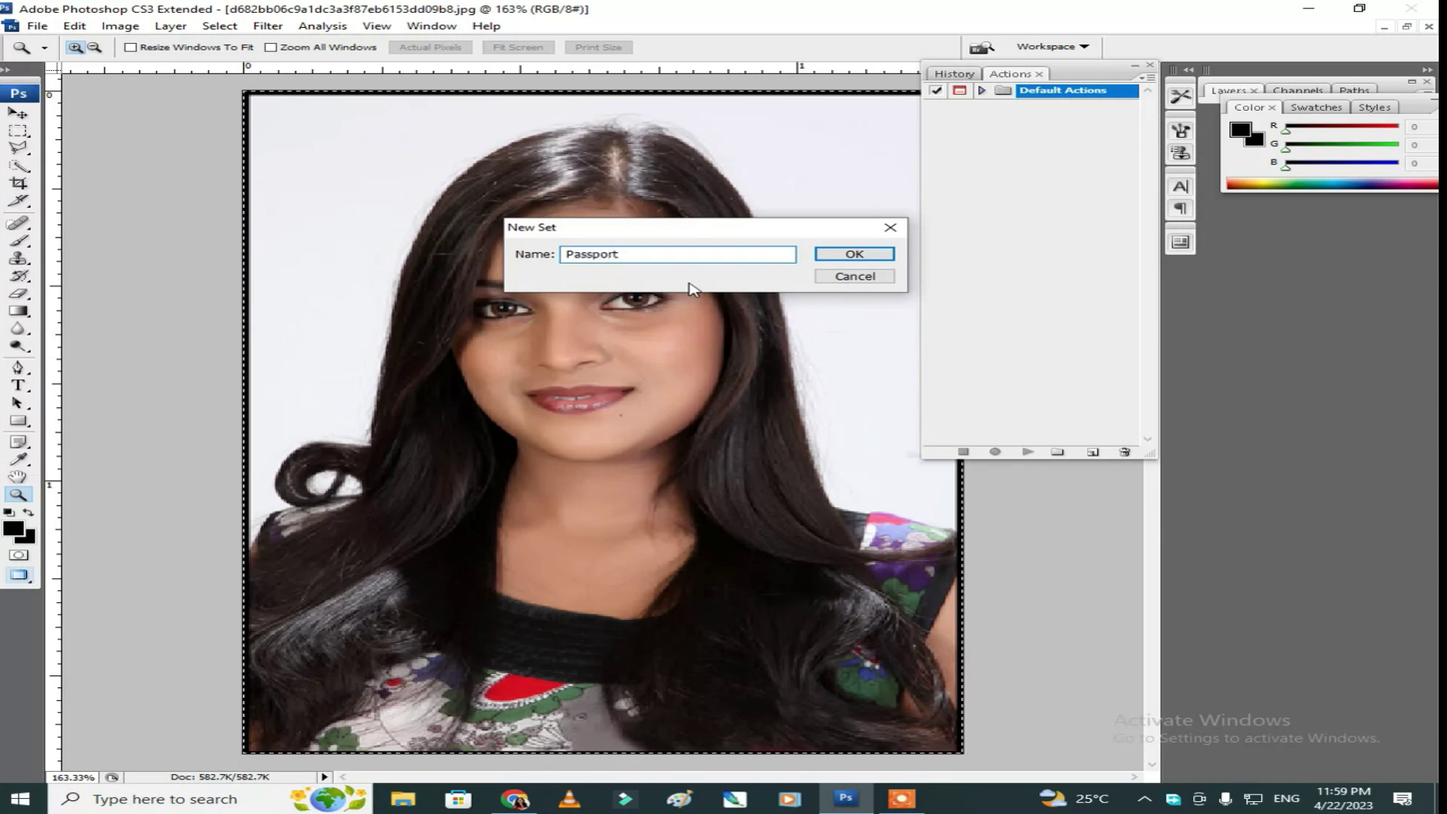
pyautogui.click(854, 254)
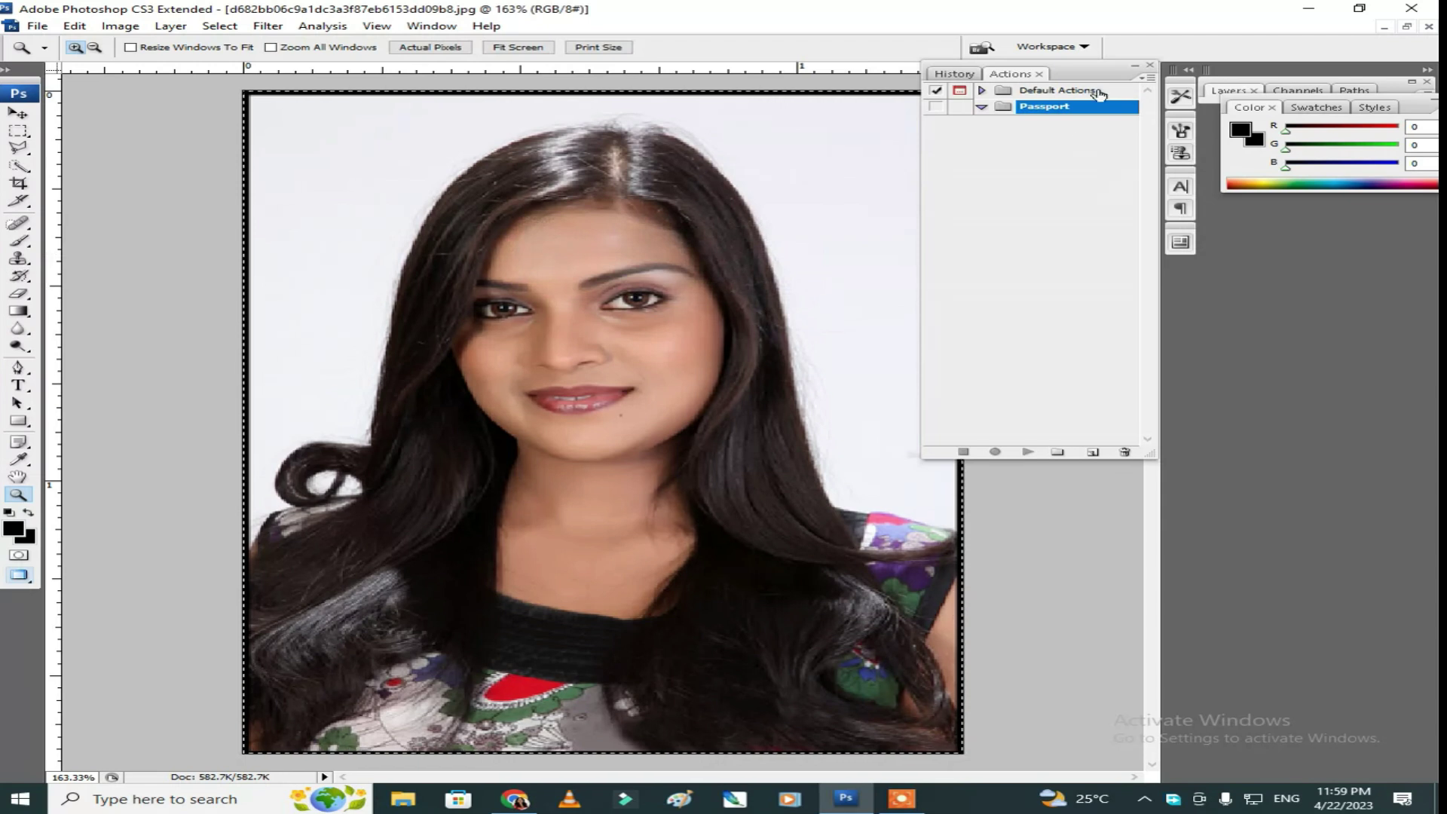
# - Create an action named PP8 in the Passport set with function key F2 and start recording it
pyautogui.click(1152, 78)
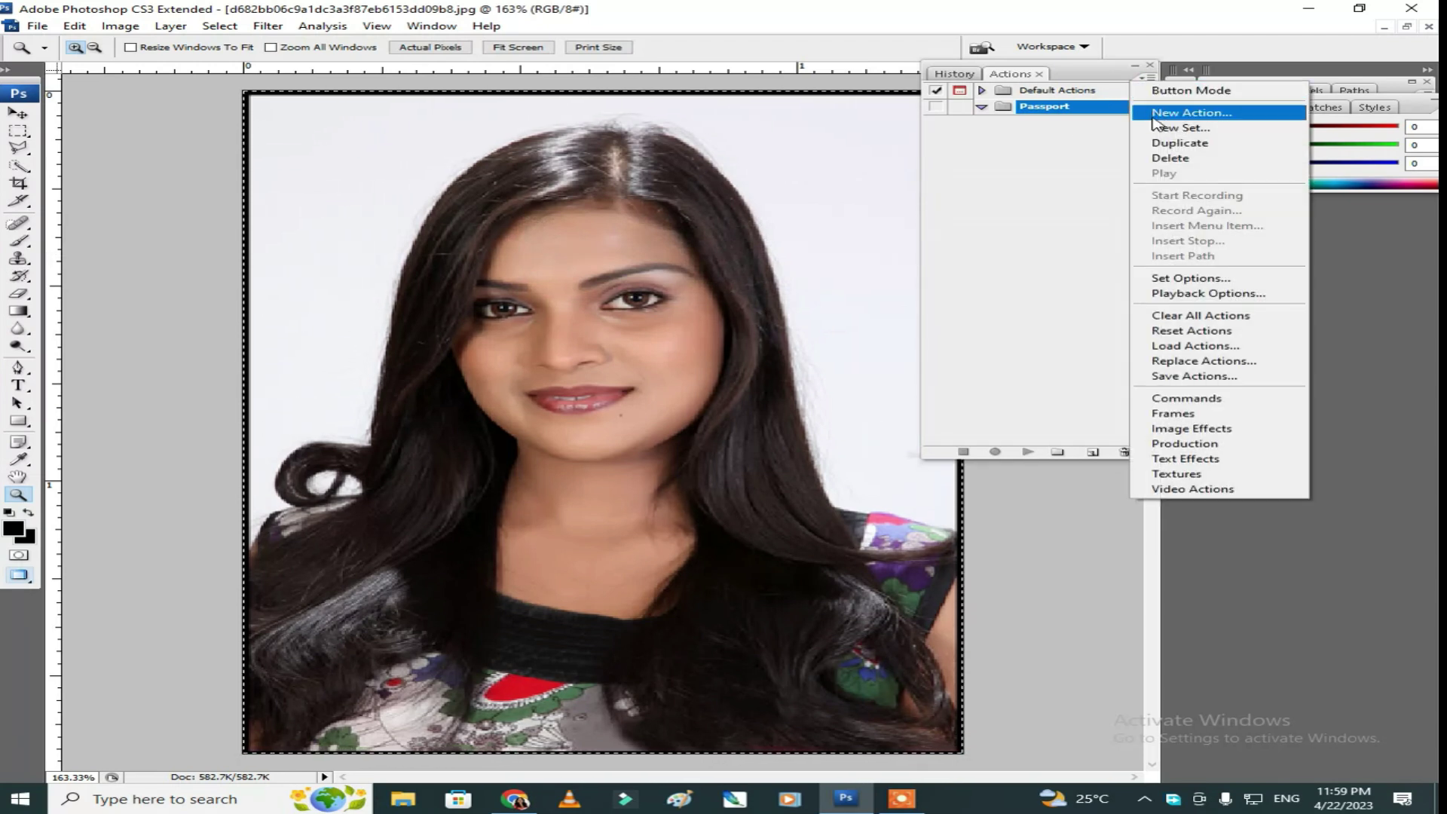
pyautogui.click(1147, 113)
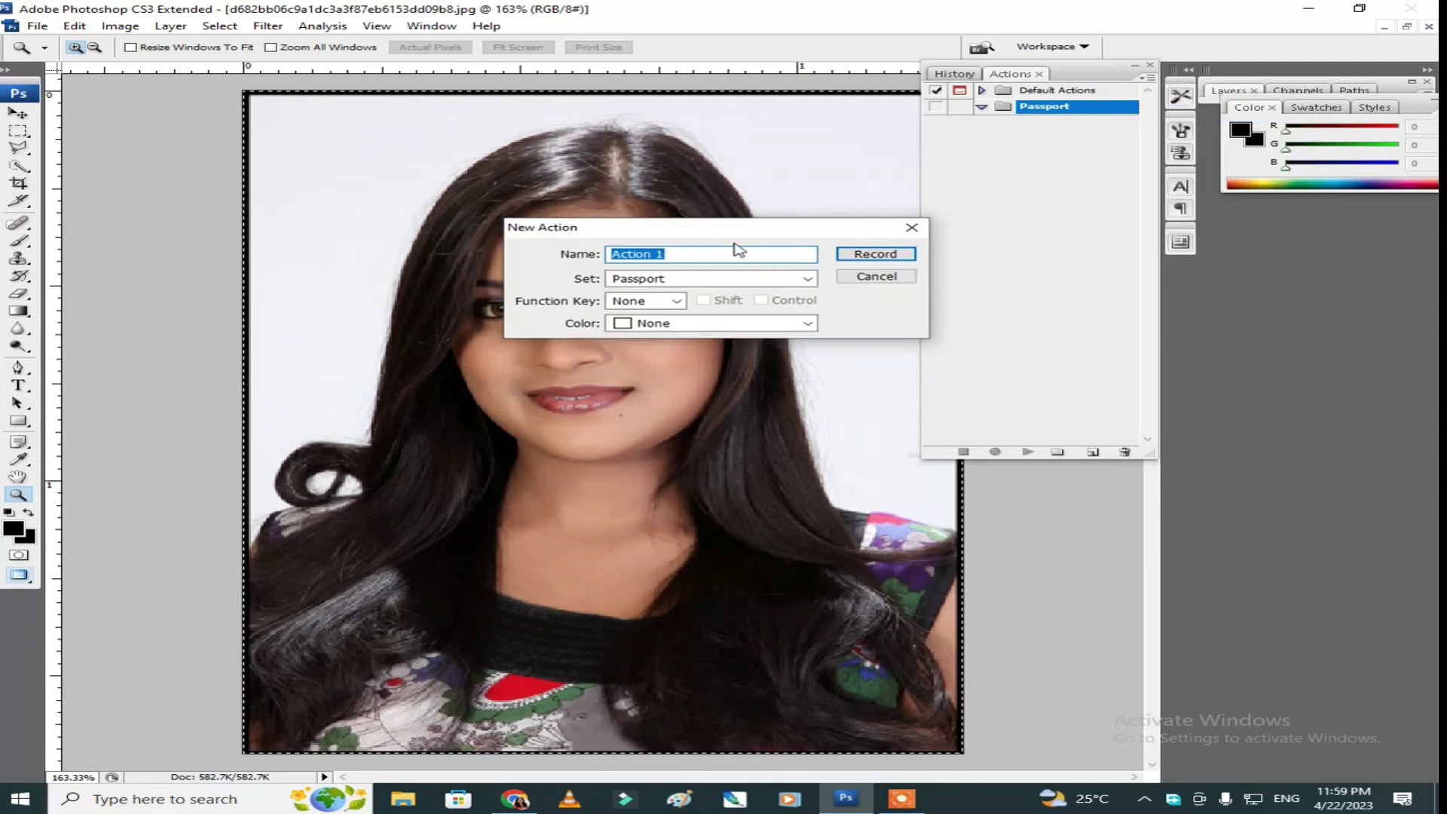
pyautogui.write('PP8')
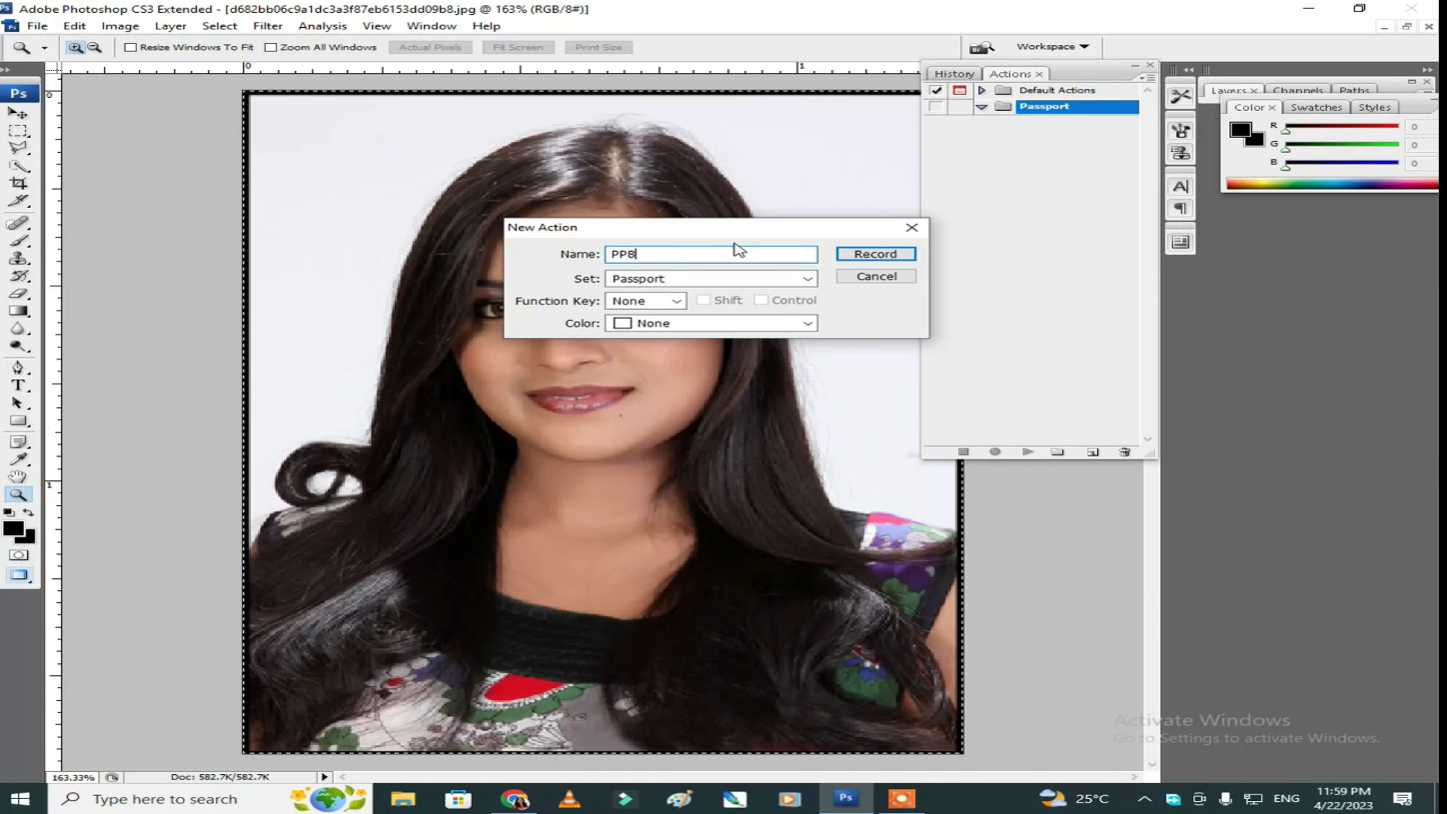
pyautogui.click(666, 281)
pyautogui.click(654, 307)
pyautogui.click(641, 300)
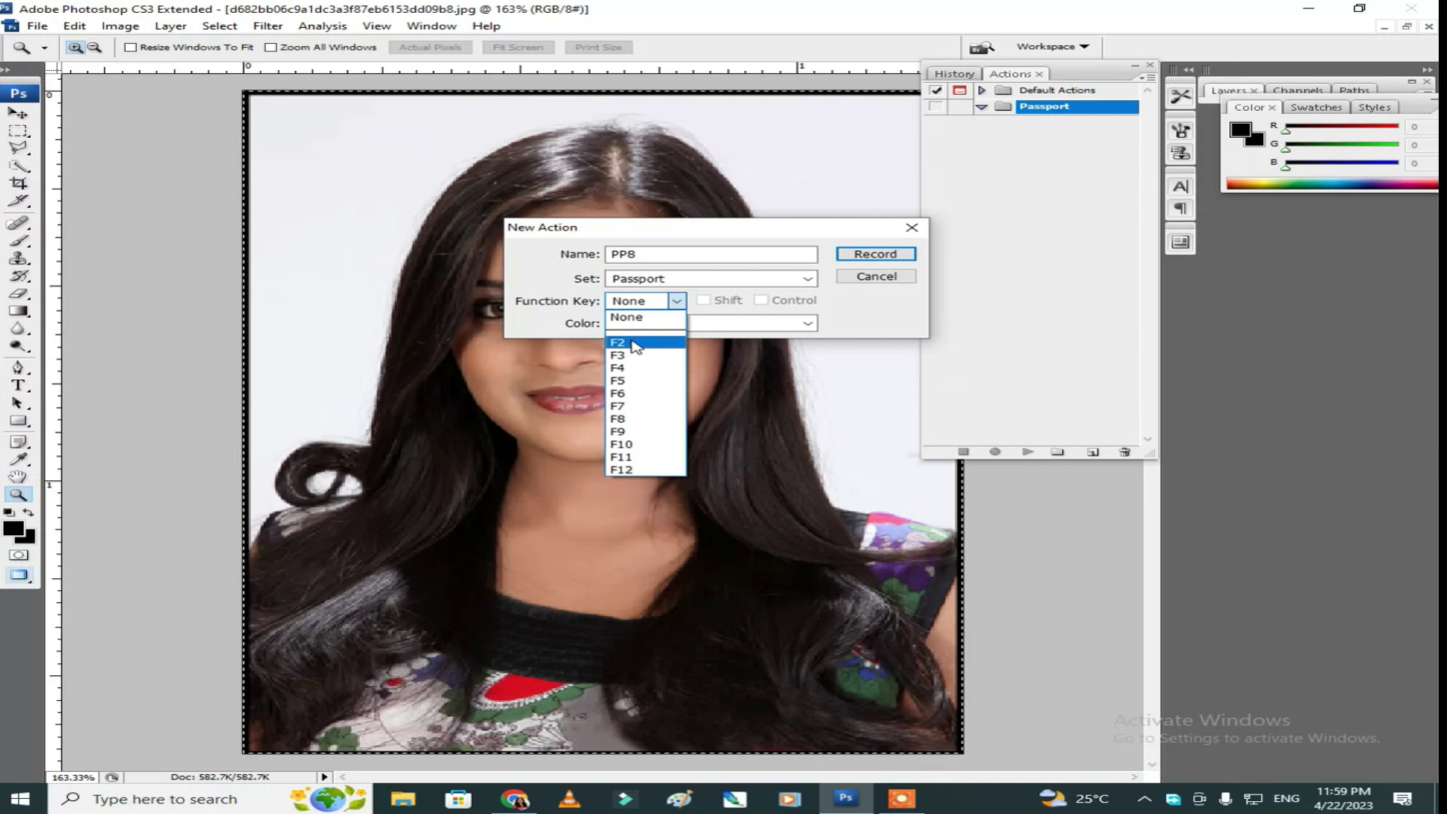
pyautogui.click(635, 345)
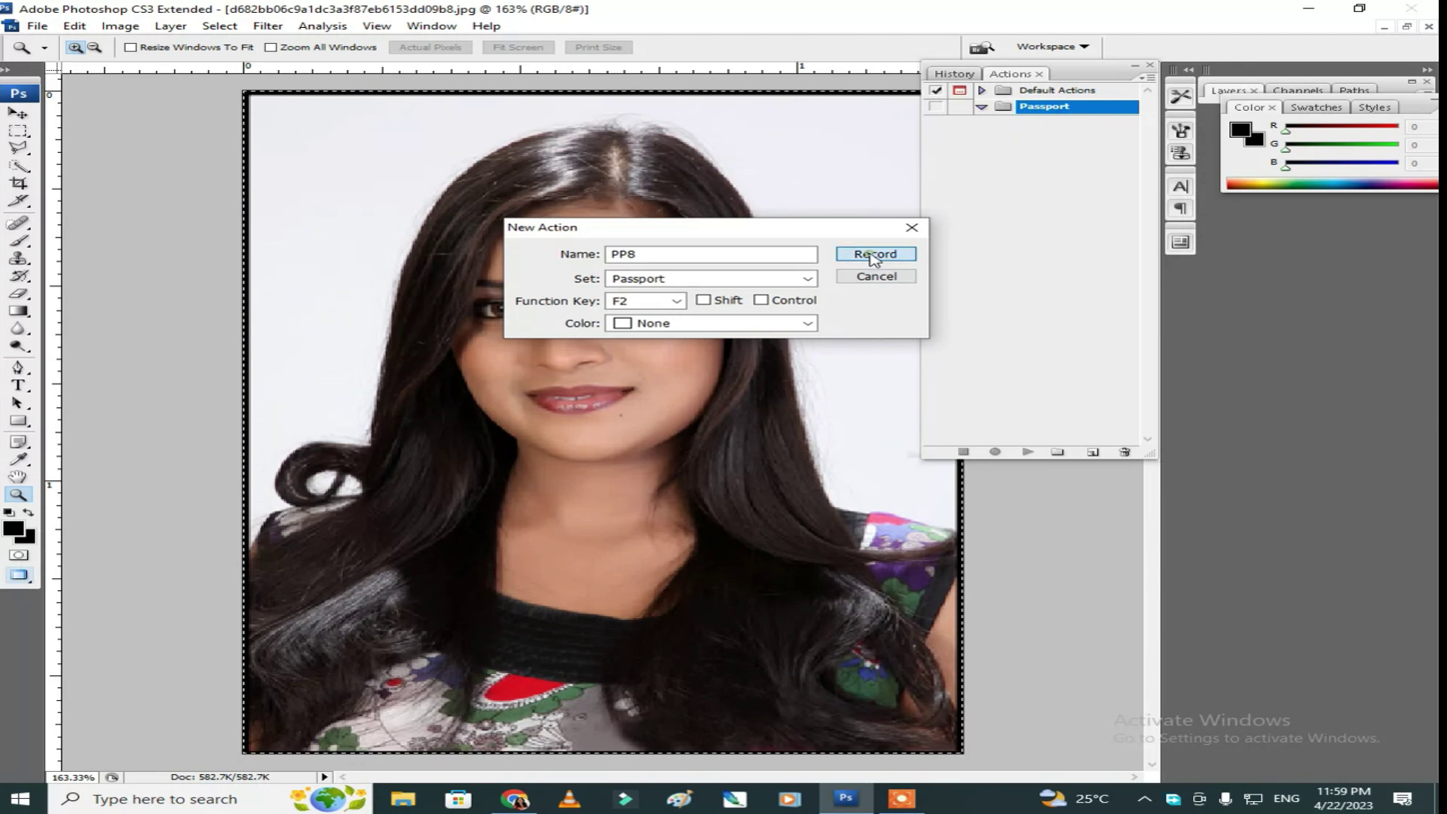
pyautogui.click(873, 257)
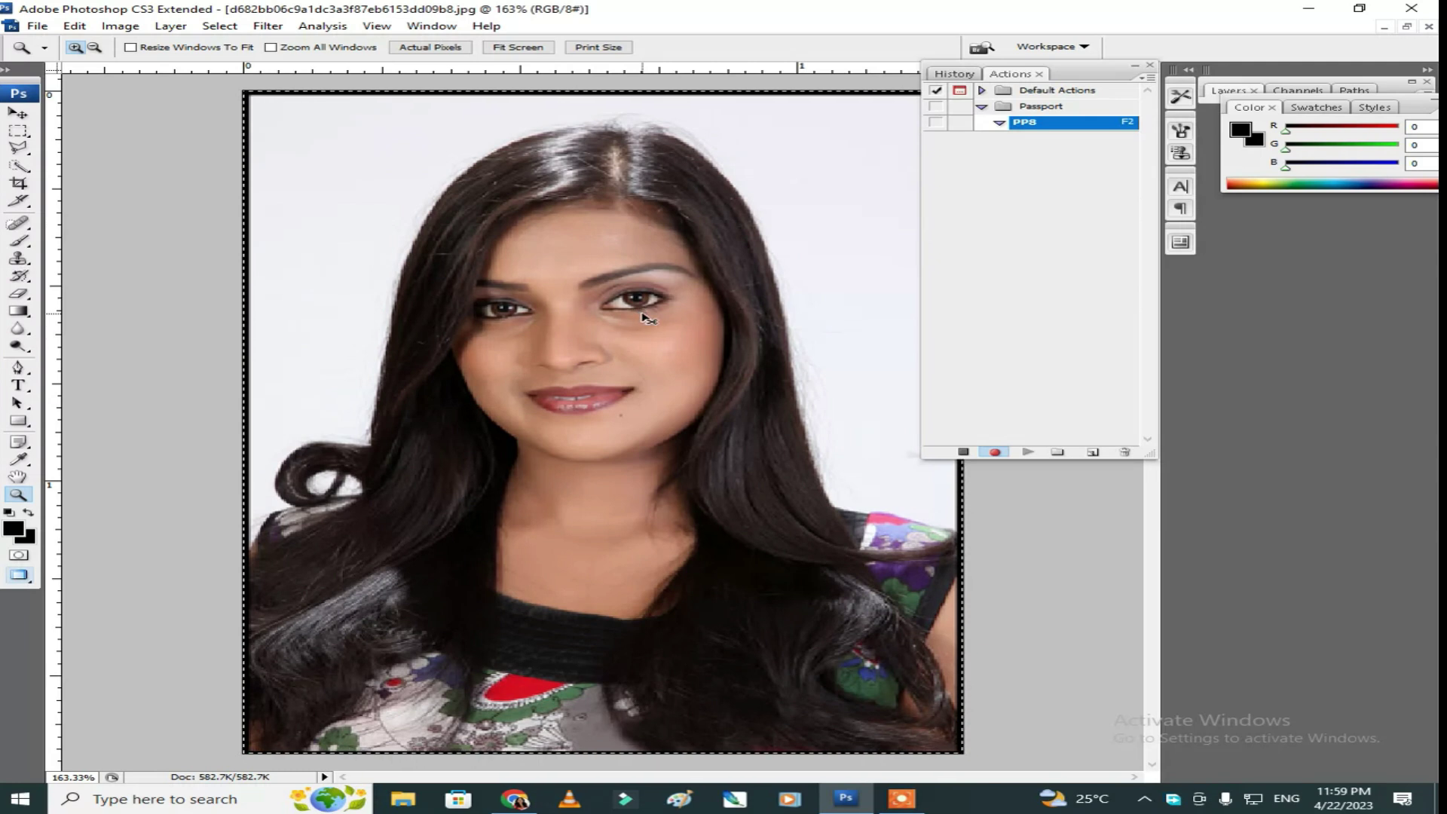
# - Copy the whole photo and create a new white RGB document 4 inches wide and 6 inches high at 300 pixels/inch
pyautogui.hotkey('ctrl', 'a')
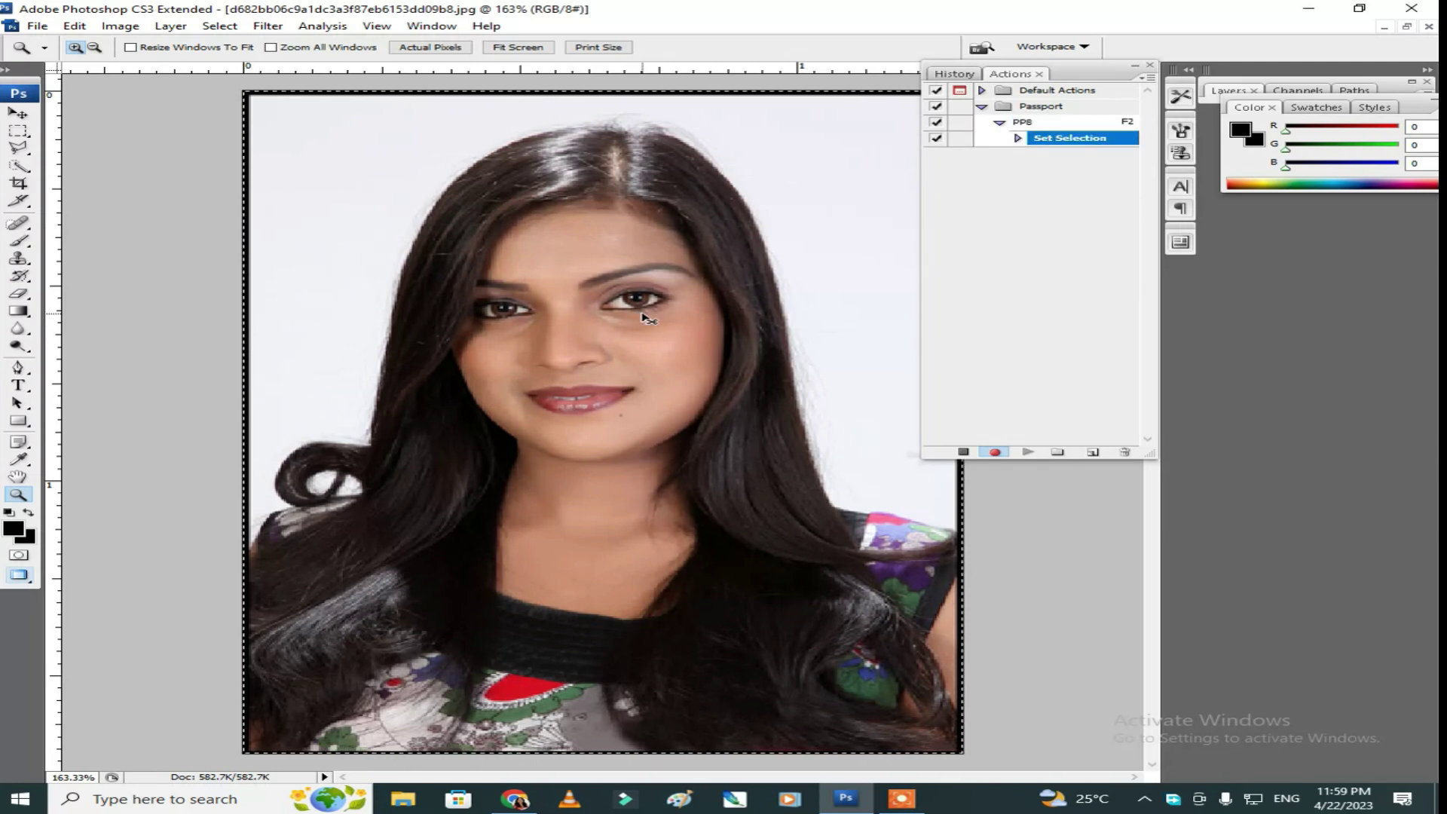
pyautogui.hotkey('ctrl', 'c')
pyautogui.hotkey('ctrl', 'n')
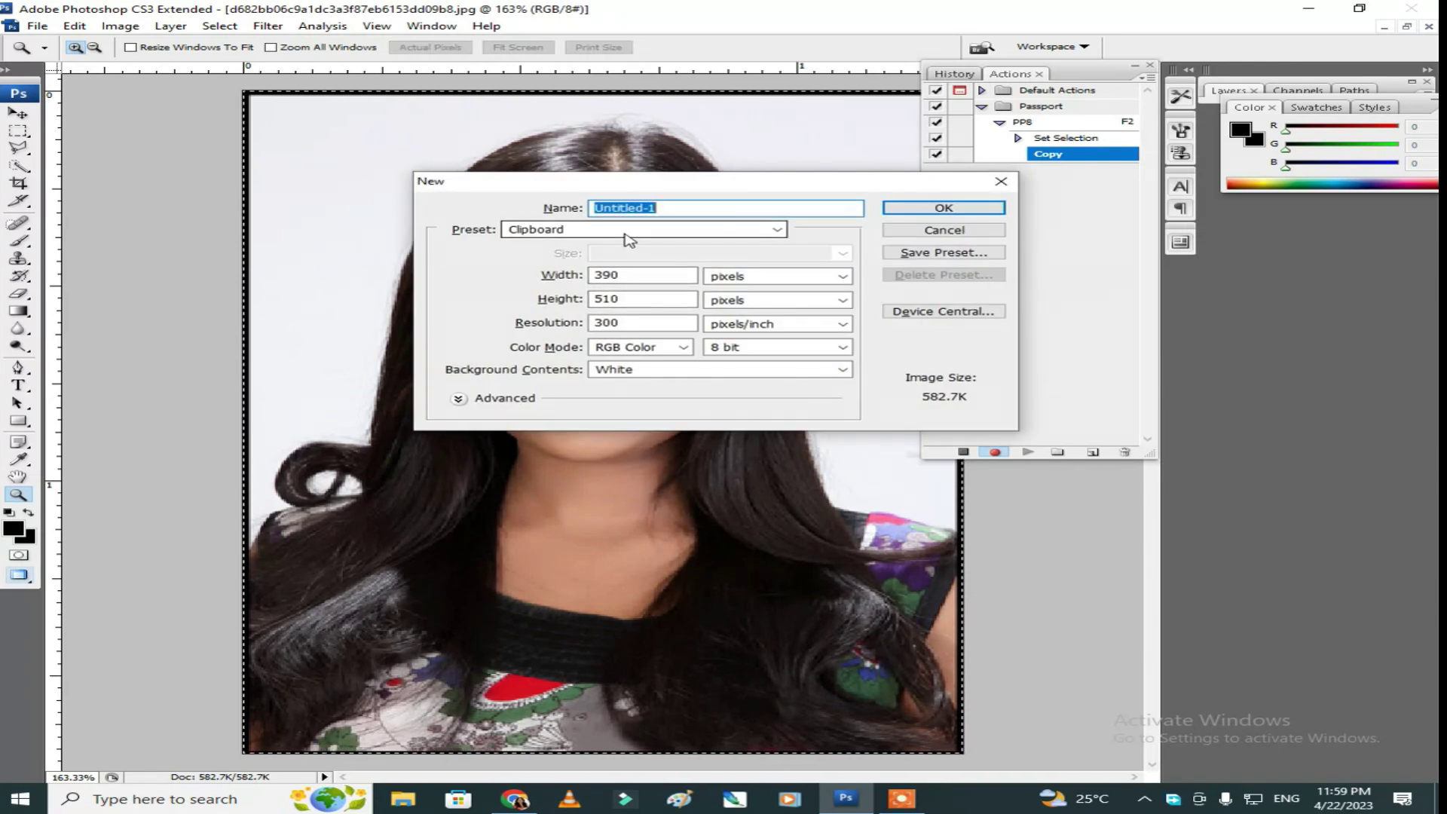
pyautogui.click(735, 277)
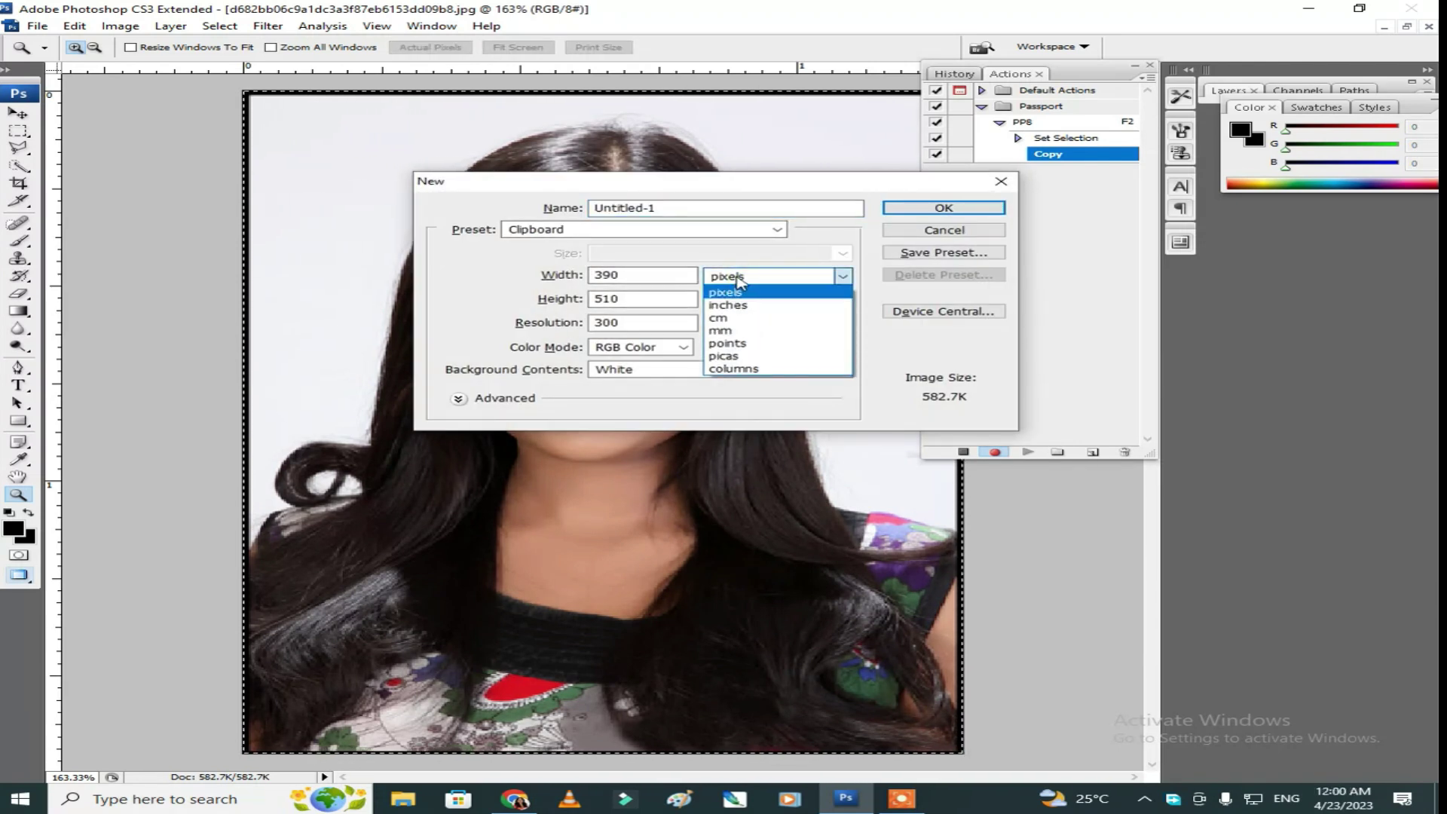
pyautogui.click(733, 305)
pyautogui.click(738, 300)
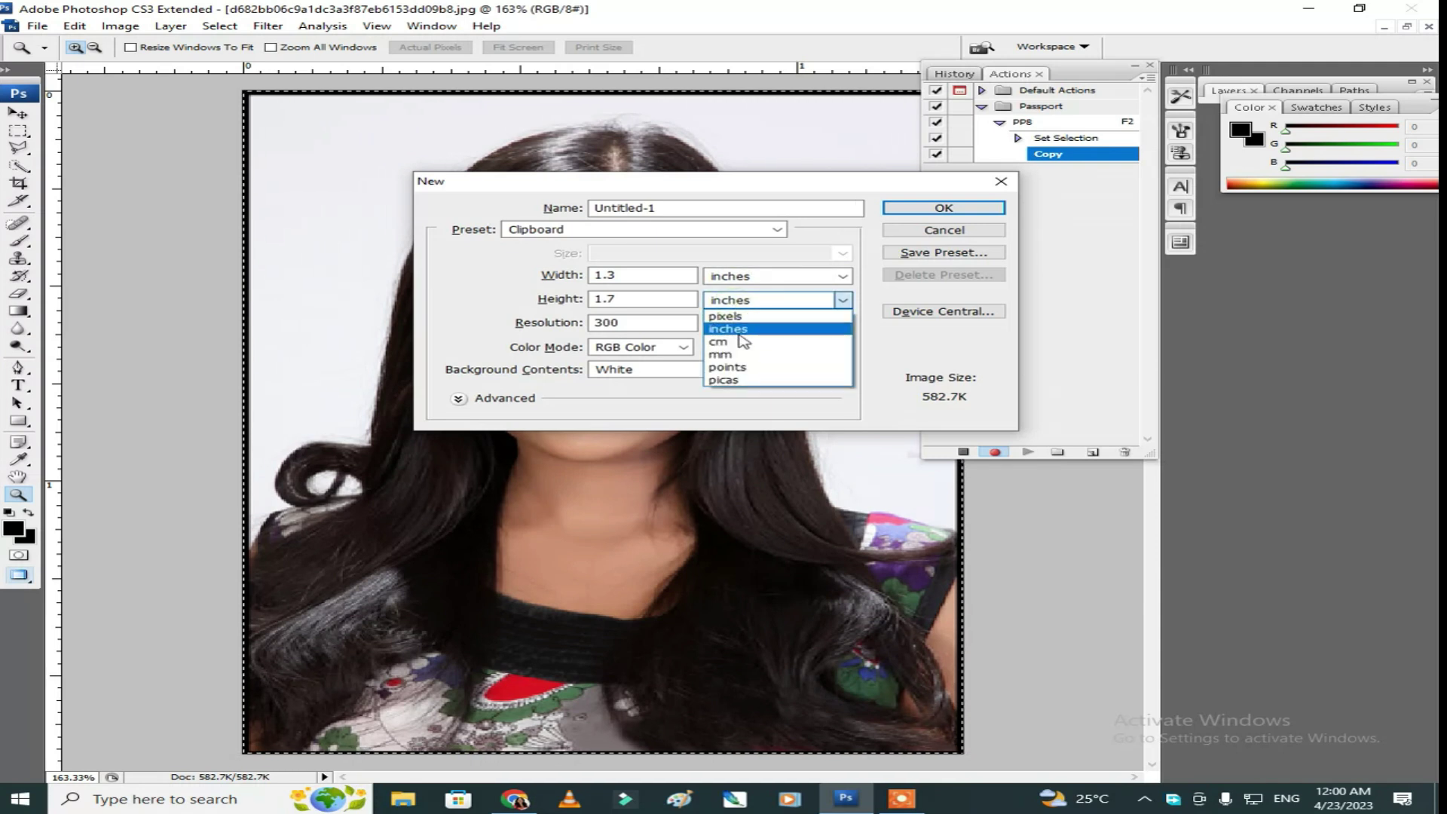
pyautogui.click(739, 330)
pyautogui.doubleClick(624, 273)
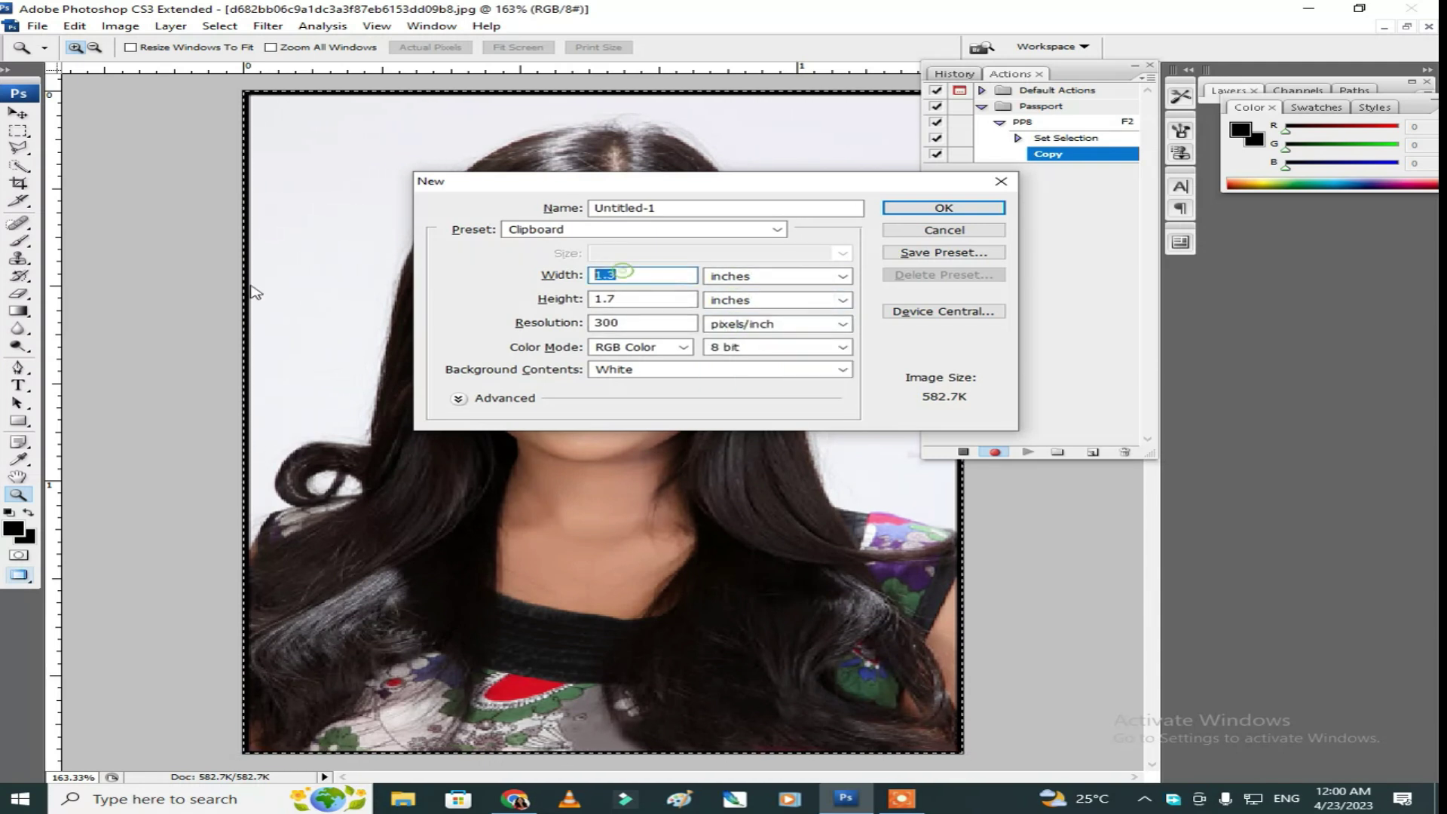
pyautogui.write('4')
pyautogui.press('Tab')
pyautogui.write('6')
pyautogui.press('Return')
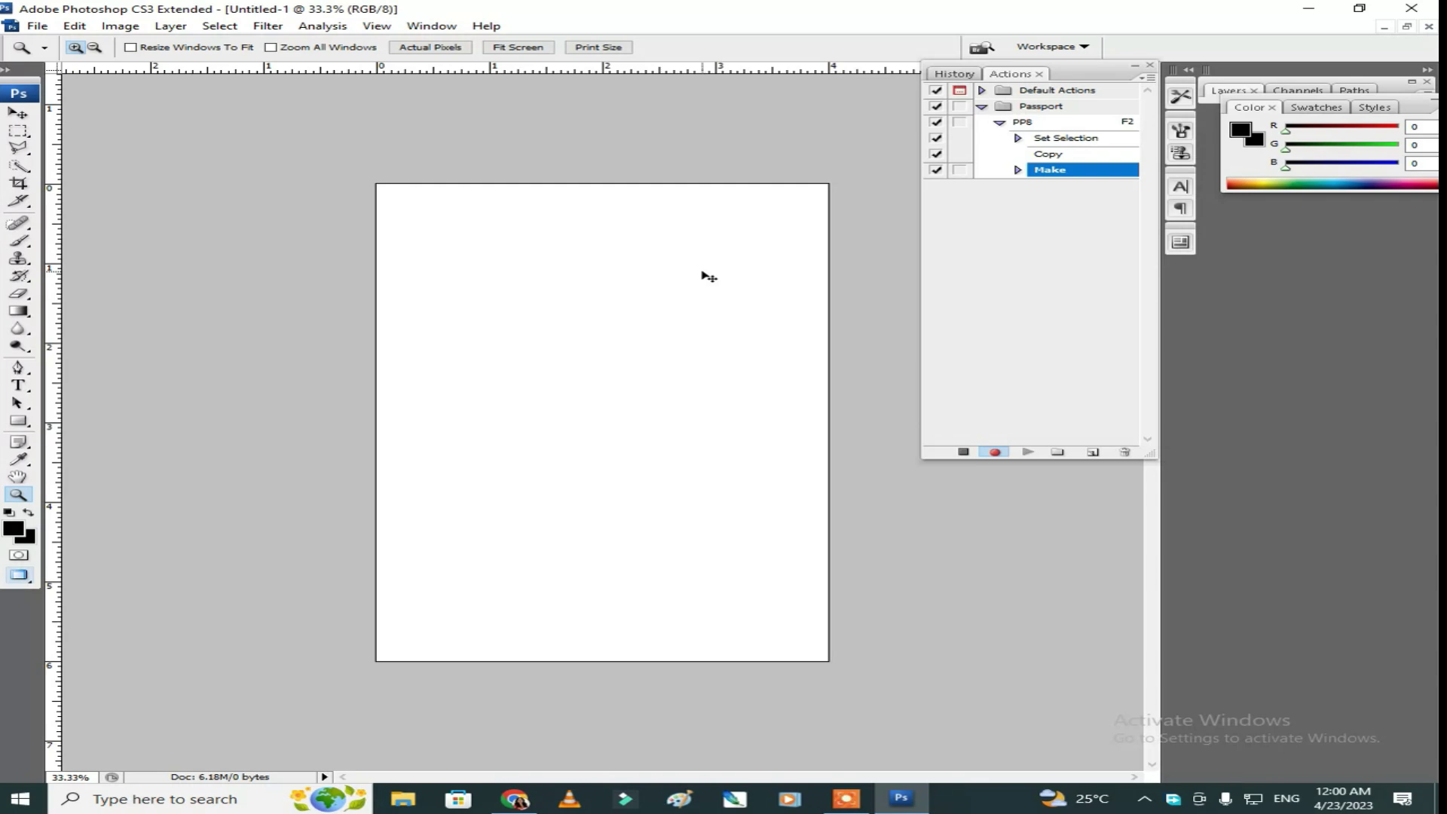
# - Paste the copied photo onto the new sheet and rotate it 90° clockwise
pyautogui.hotkey('ctrl', 'v')
pyautogui.press('v')
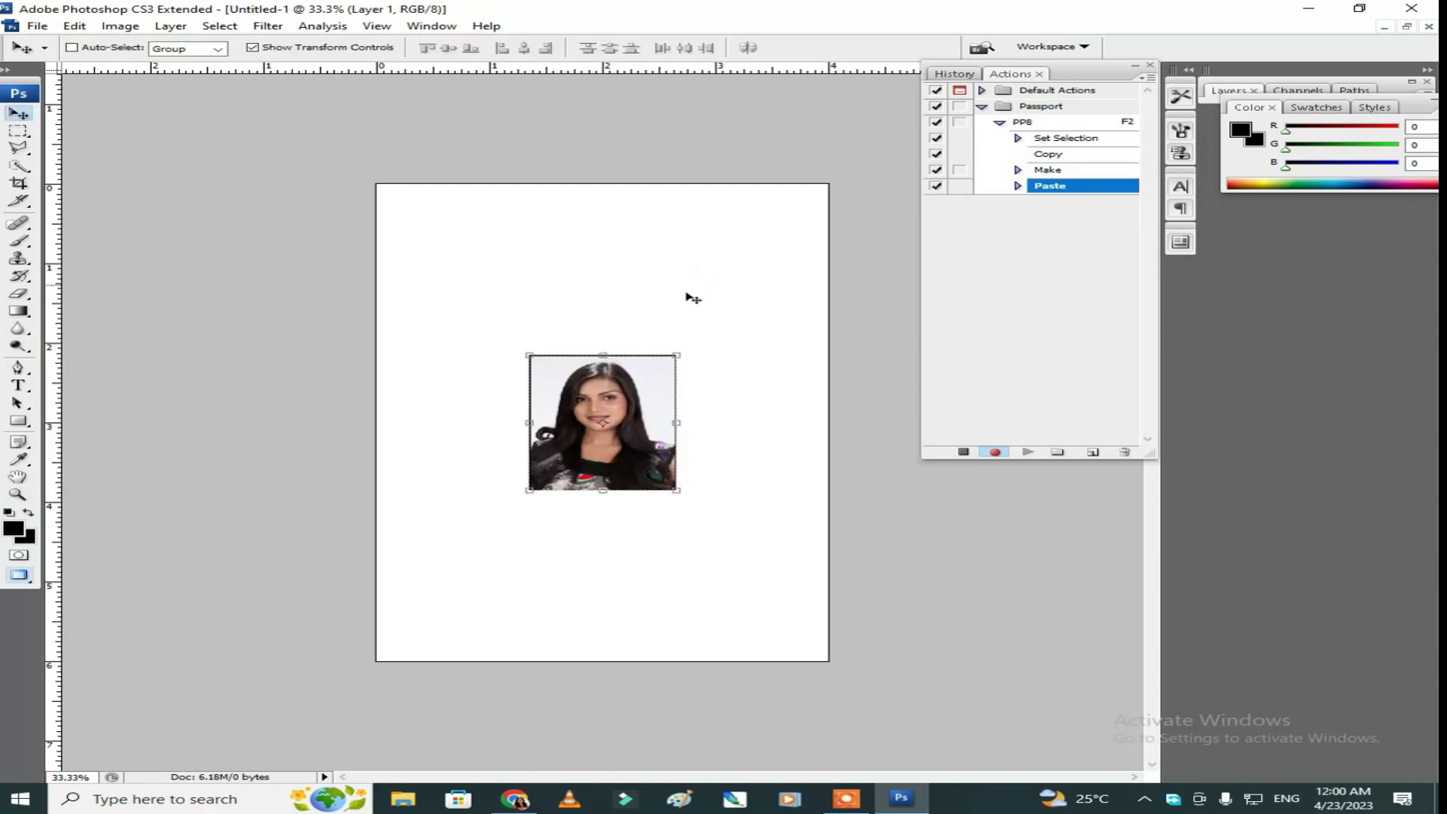
pyautogui.hotkey('ctrl', 't')
pyautogui.rightClick(646, 378)
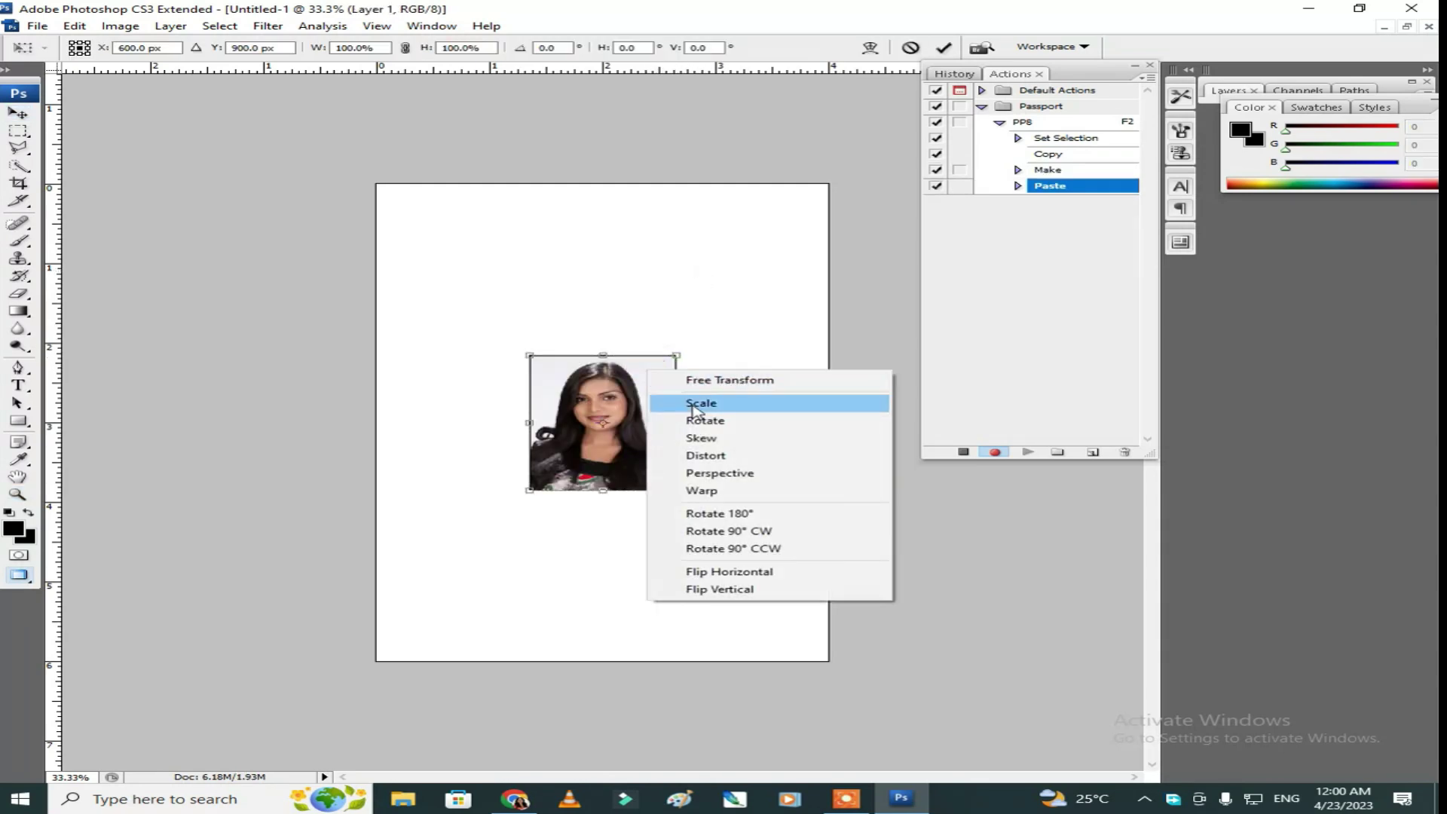
pyautogui.click(743, 532)
pyautogui.press('Return')
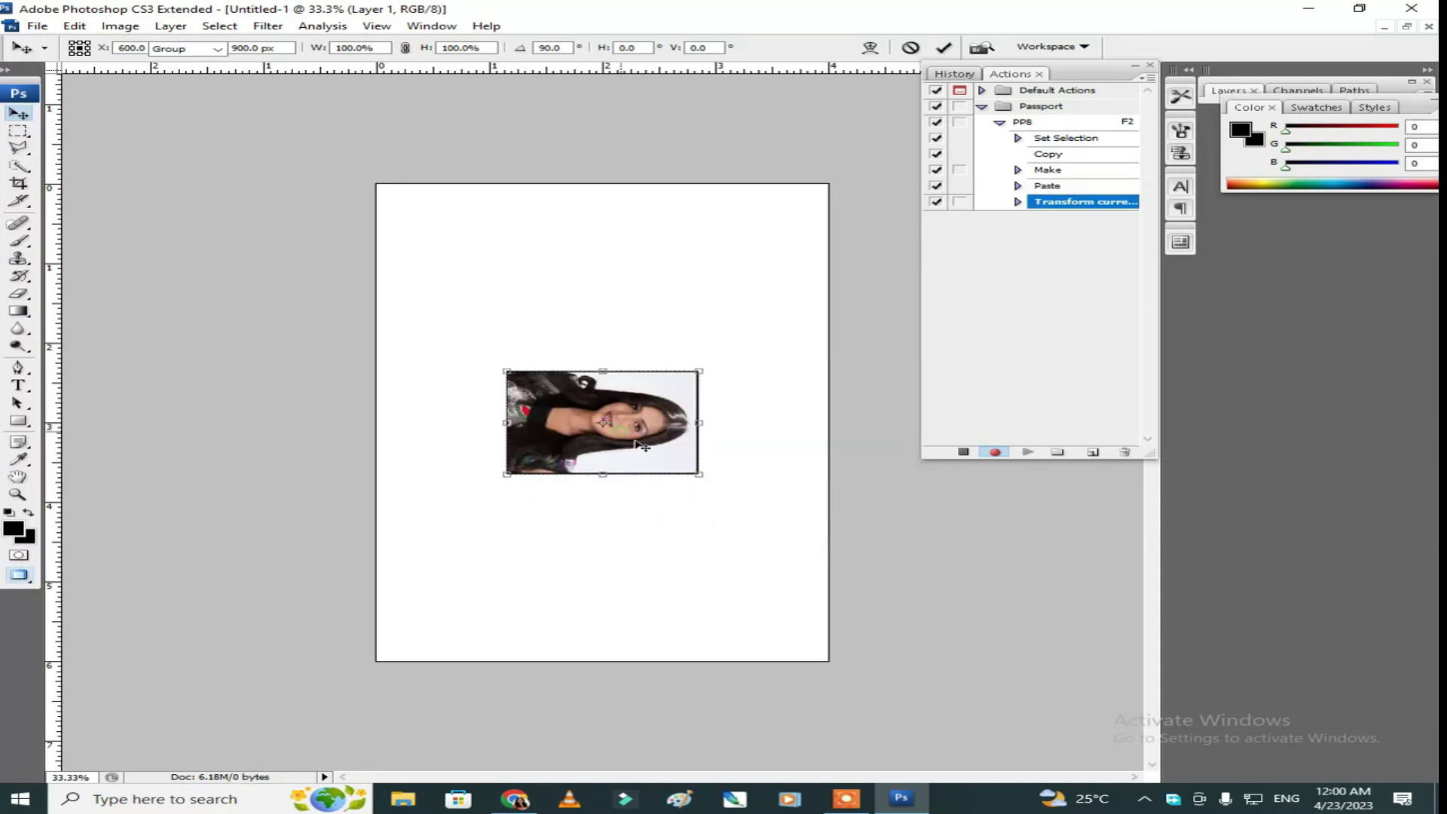
# - Fit two copies of the rotated photo side by side along the sheet's upper edge and merge their layers
pyautogui.moveTo(671, 462); pyautogui.dragTo(766, 314)
pyautogui.press('Return')
pyautogui.keyDown('ctrl'); pyautogui.keyDown('shift'); pyautogui.click(569, 262); pyautogui.keyUp('shift'); pyautogui.keyUp('ctrl')
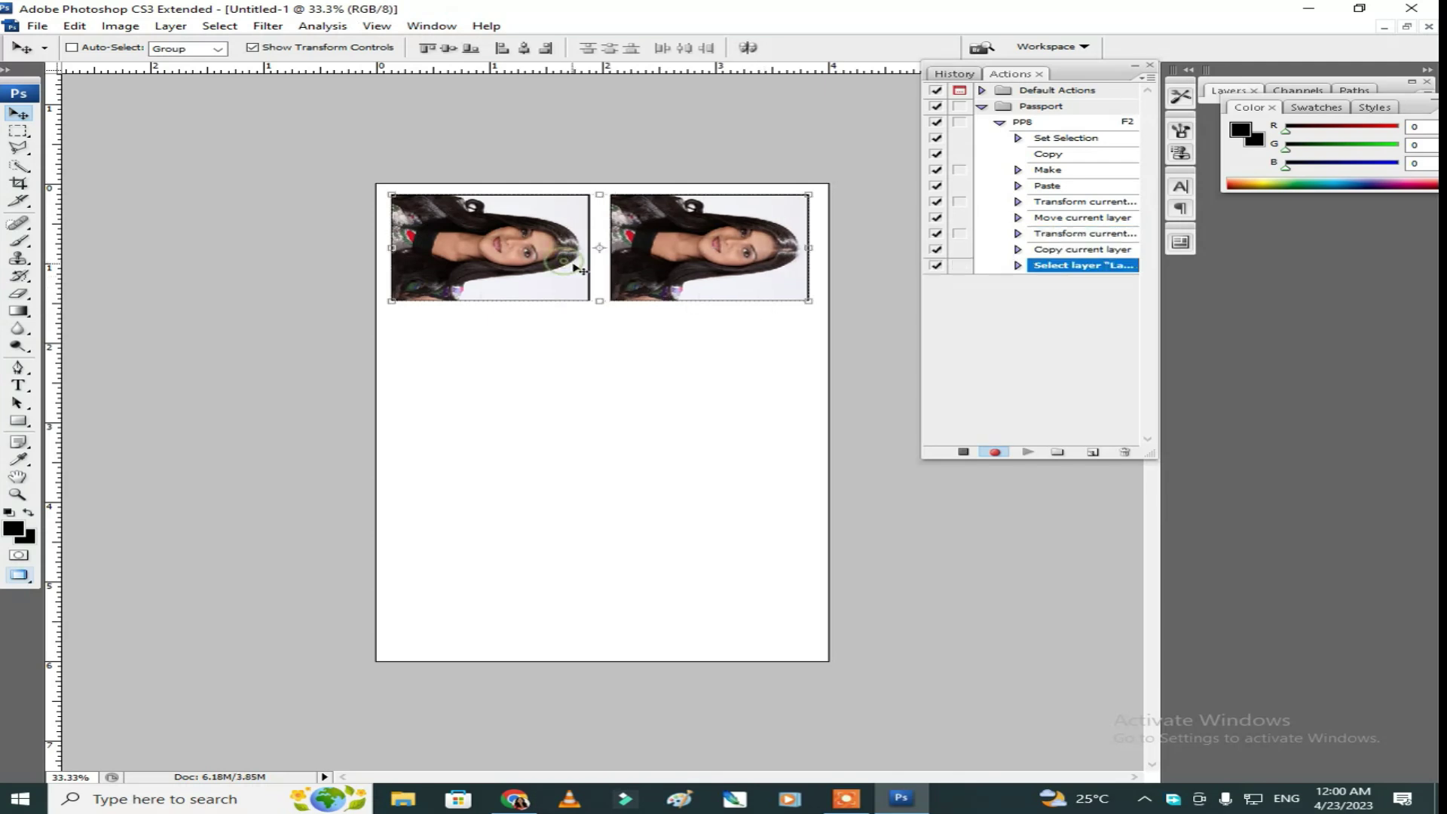
pyautogui.hotkey('ctrl', 'e')
# - Duplicate the merged photo pair downward to fill the sheet with four rows, and stop recording the action
pyautogui.moveTo(676, 269); pyautogui.dragTo(677, 389)
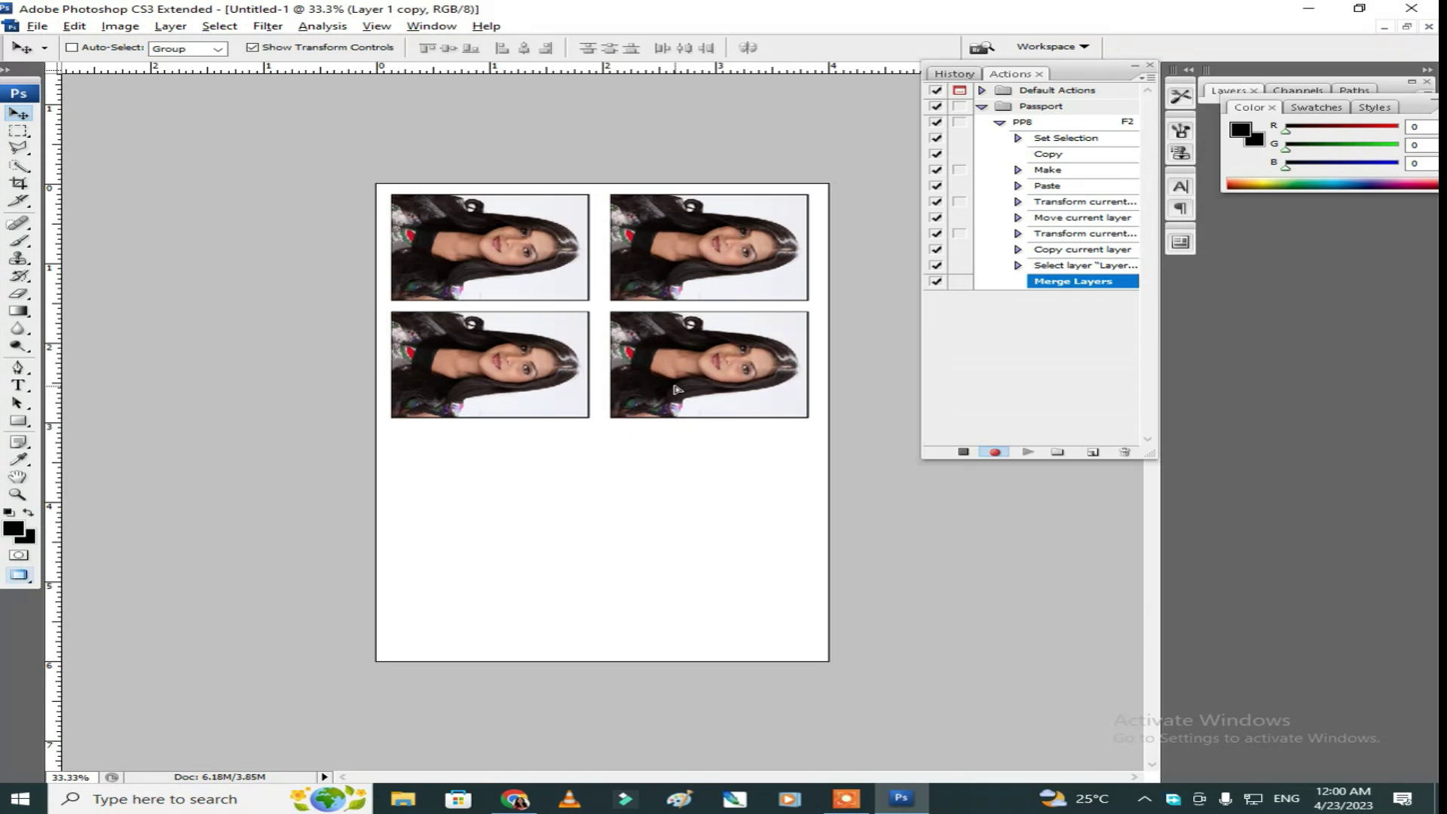
pyautogui.keyDown('shift'); pyautogui.rightClick(638, 268); pyautogui.keyUp('shift')
pyautogui.keyDown('shift'); pyautogui.click(661, 283); pyautogui.keyUp('shift')
pyautogui.keyDown('shift'); pyautogui.rightClick(525, 252); pyautogui.keyUp('shift')
pyautogui.keyDown('shift'); pyautogui.click(551, 264); pyautogui.keyUp('shift')
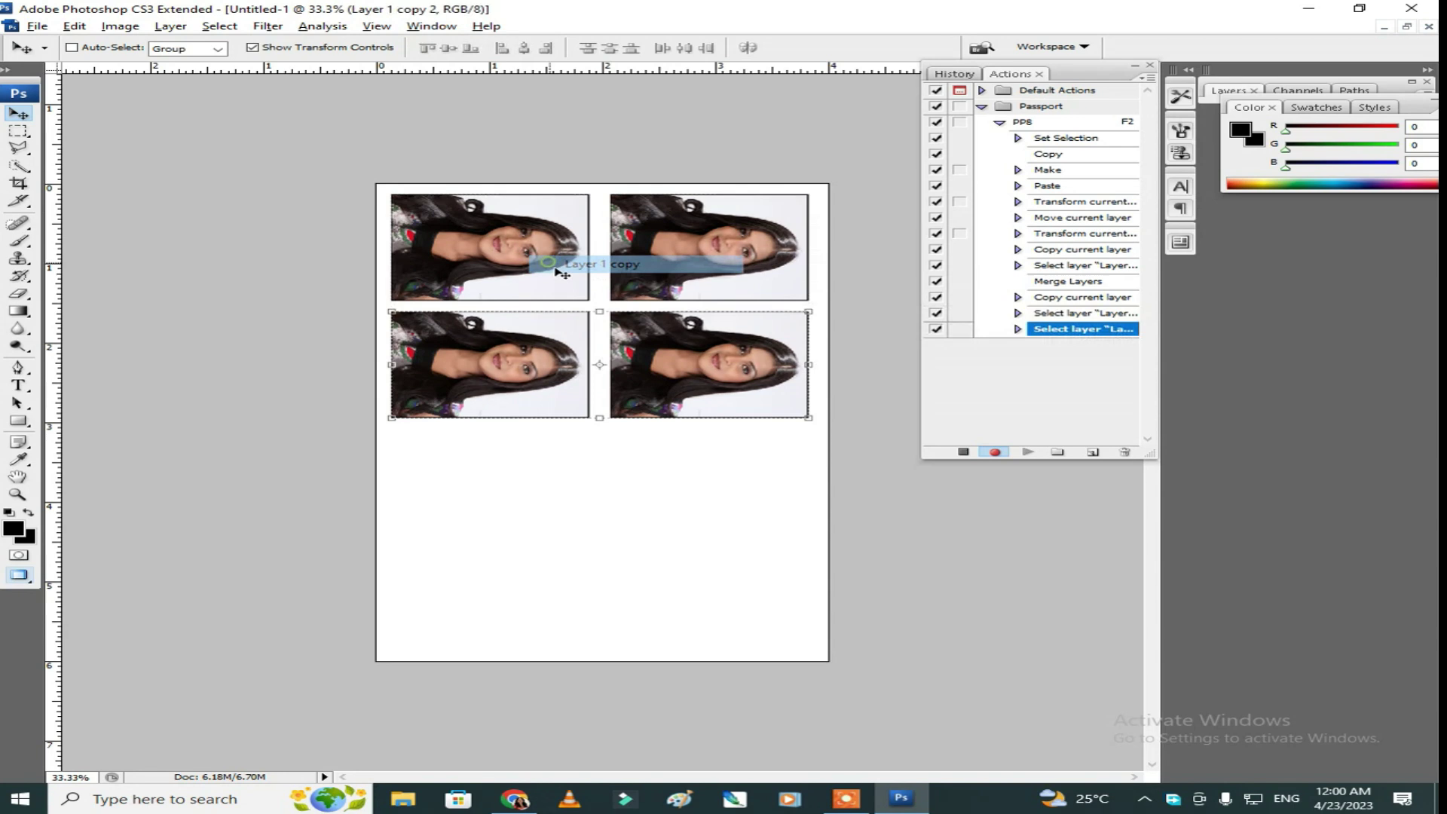
pyautogui.moveTo(654, 343); pyautogui.dragTo(683, 588)
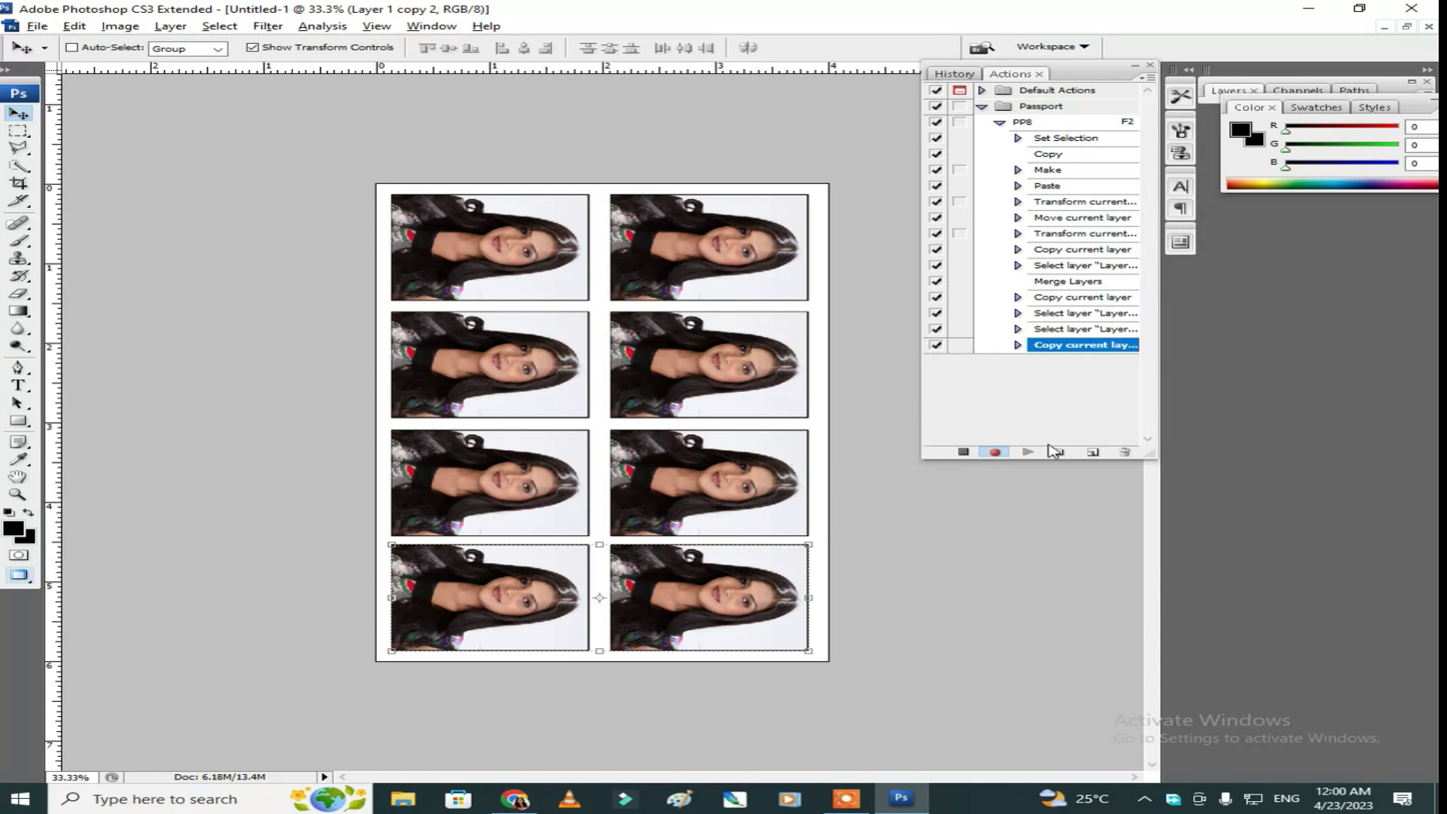
pyautogui.click(963, 453)
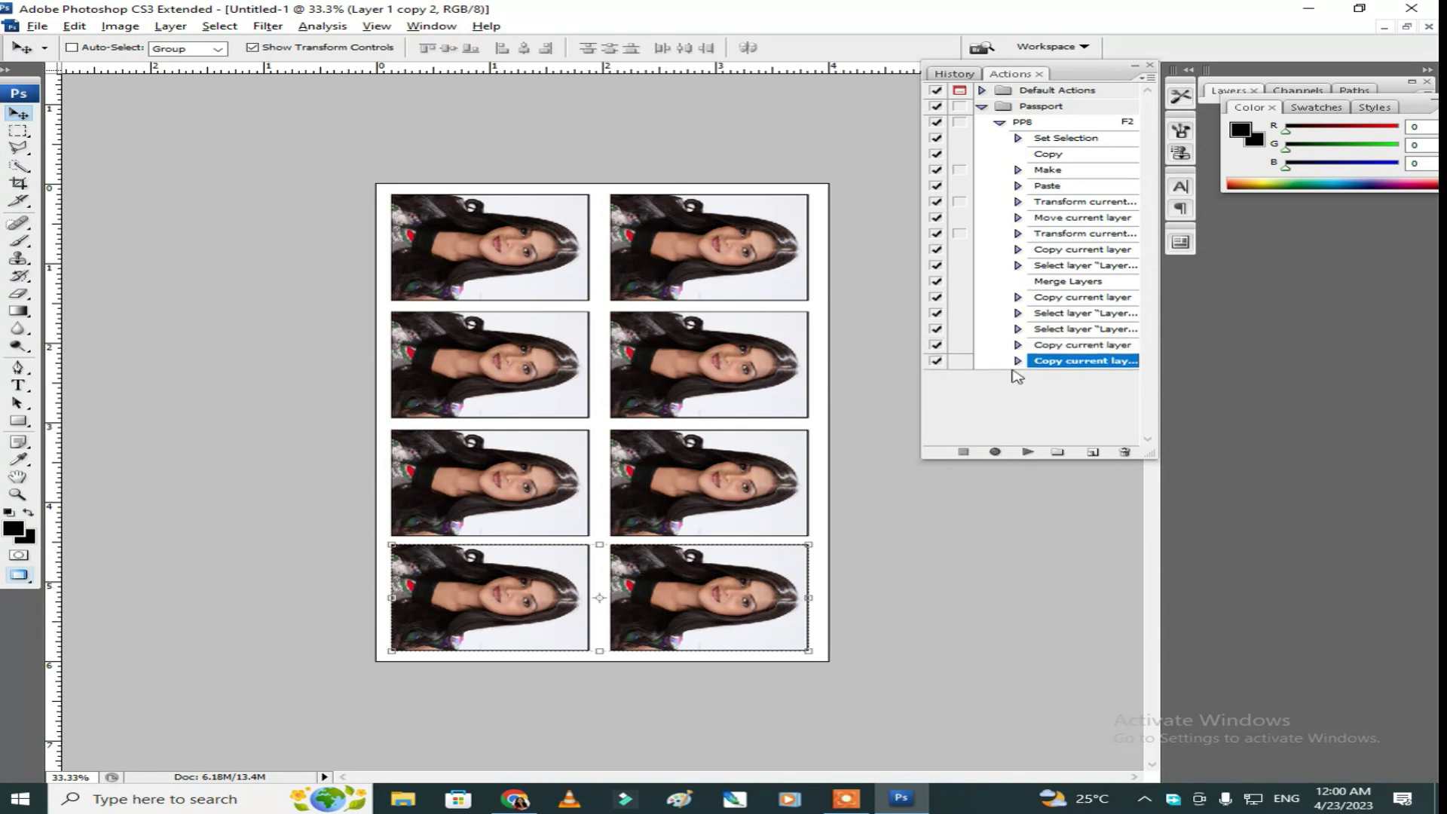
# - Save the Passport action set as PP8 in the Master folder, deleting the older PP8 file there first
pyautogui.click(1057, 109)
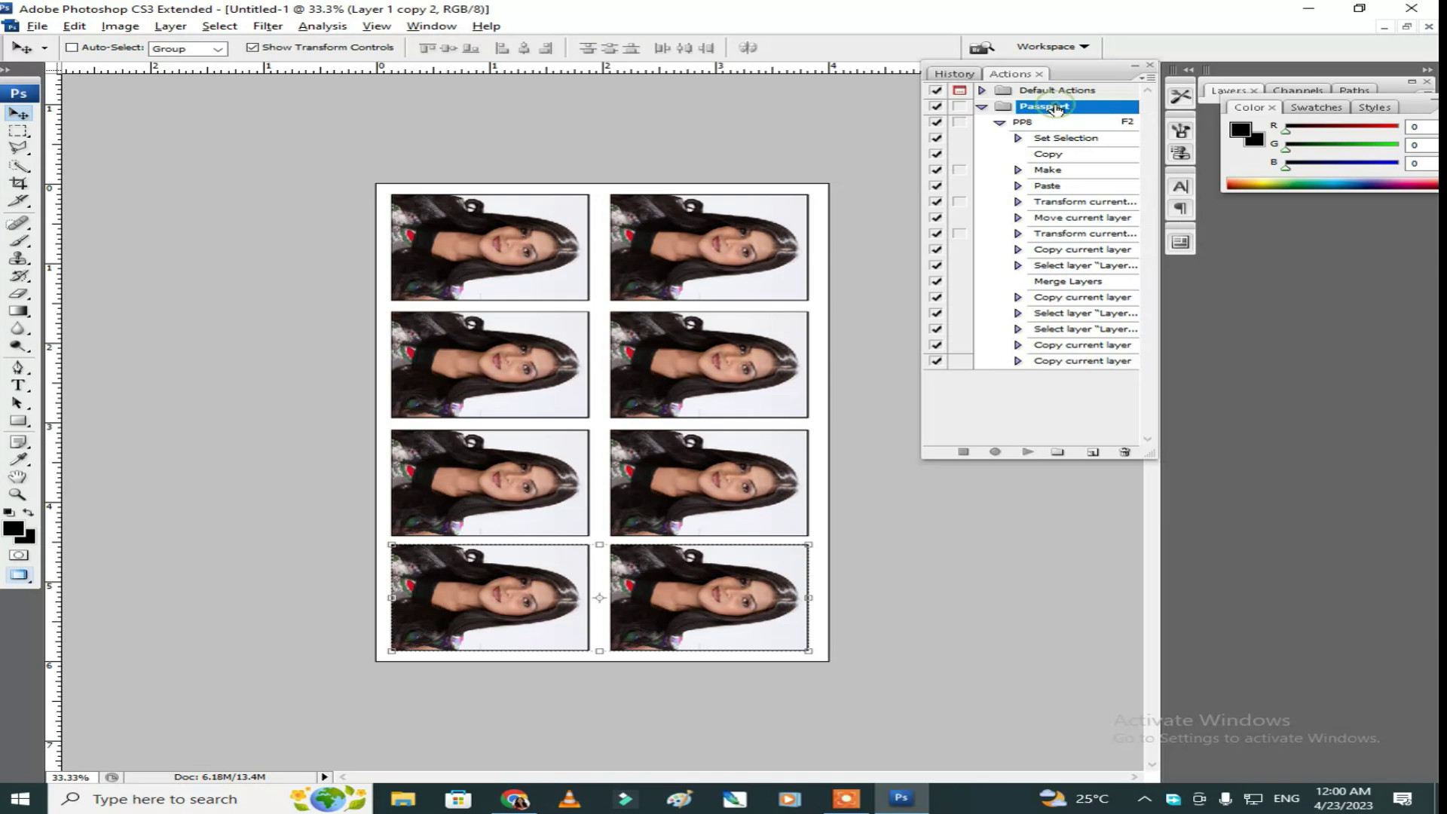
pyautogui.click(1150, 78)
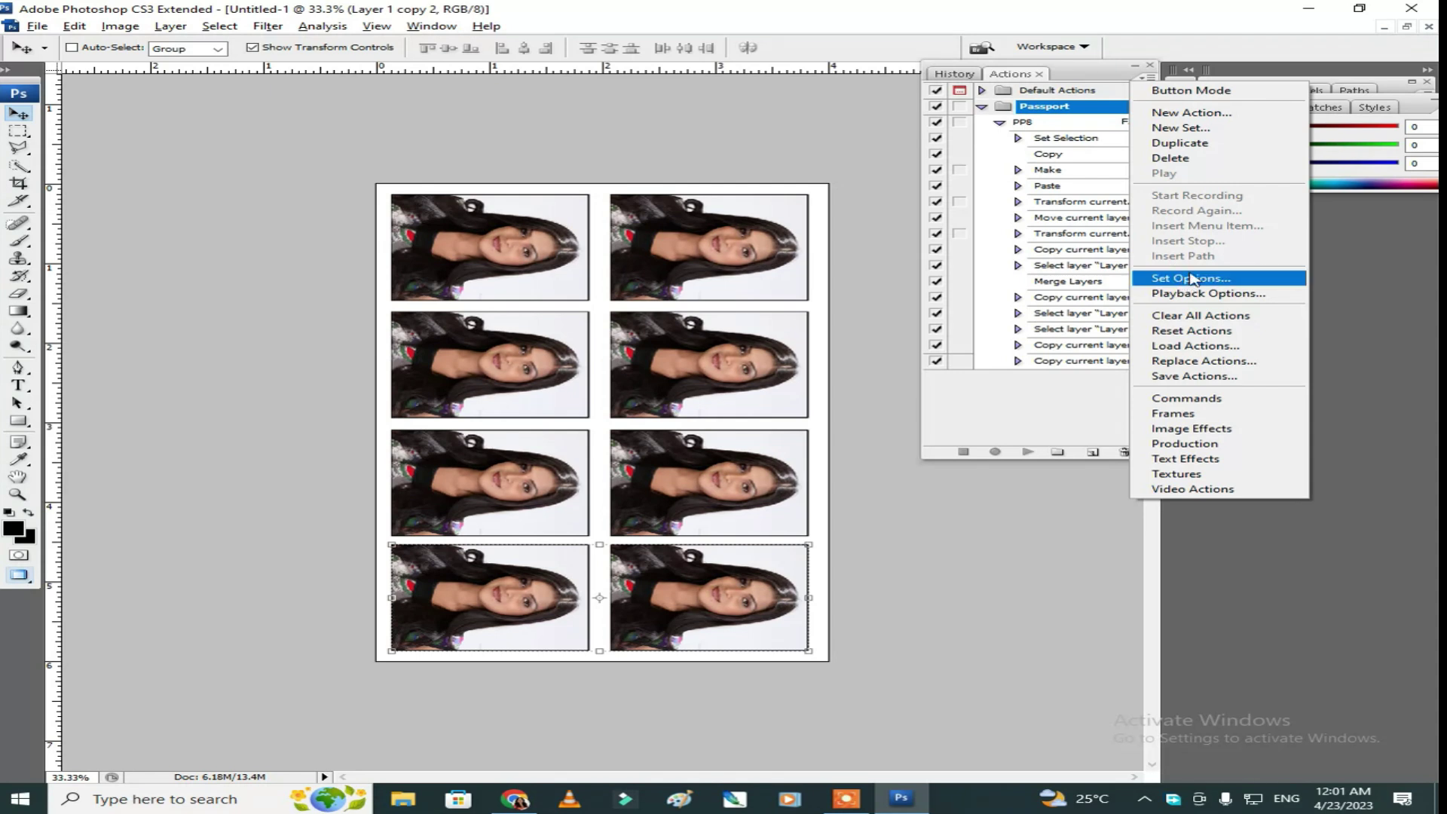
pyautogui.click(1200, 376)
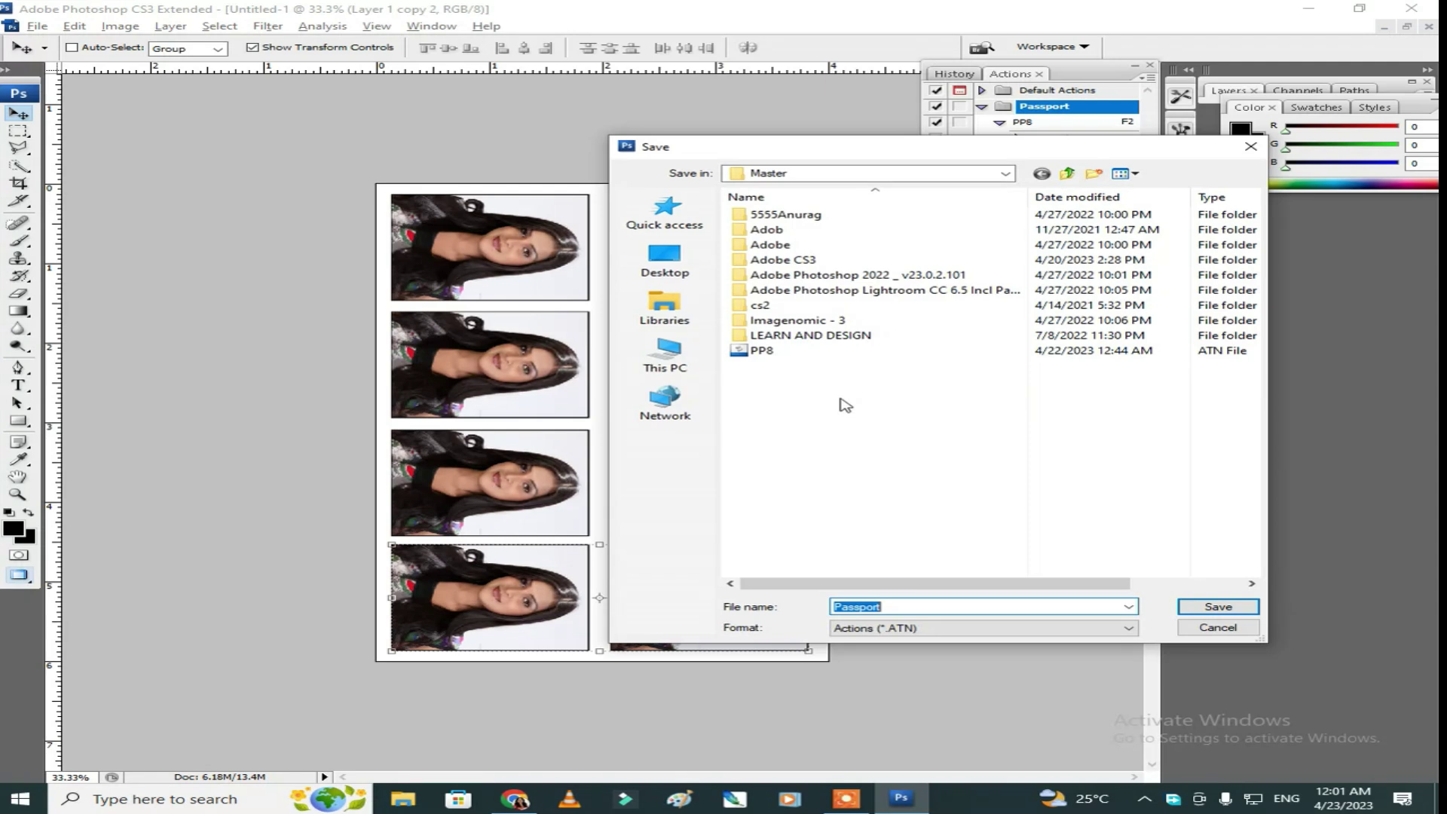
pyautogui.doubleClick(761, 352)
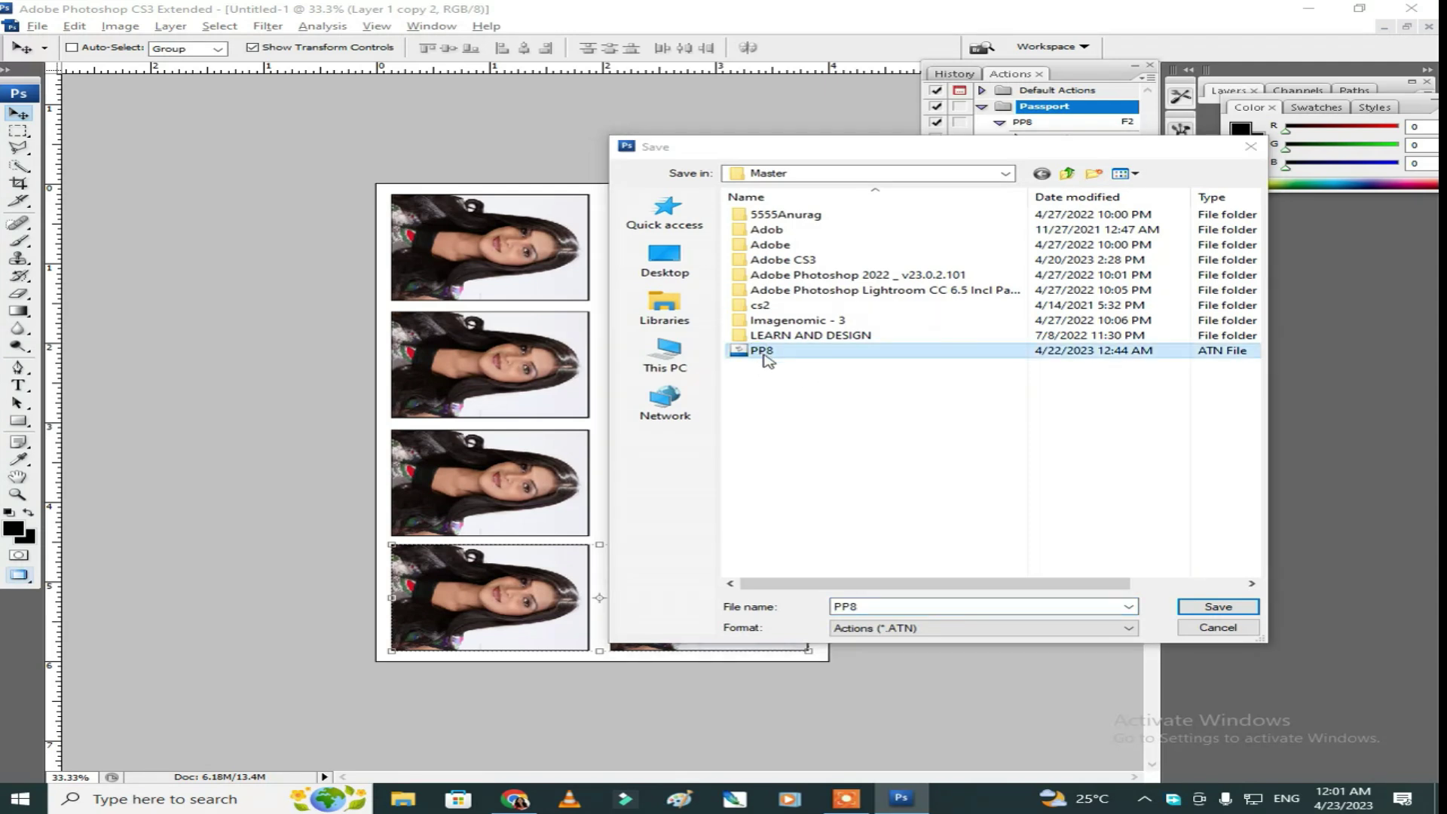
pyautogui.press('Delete')
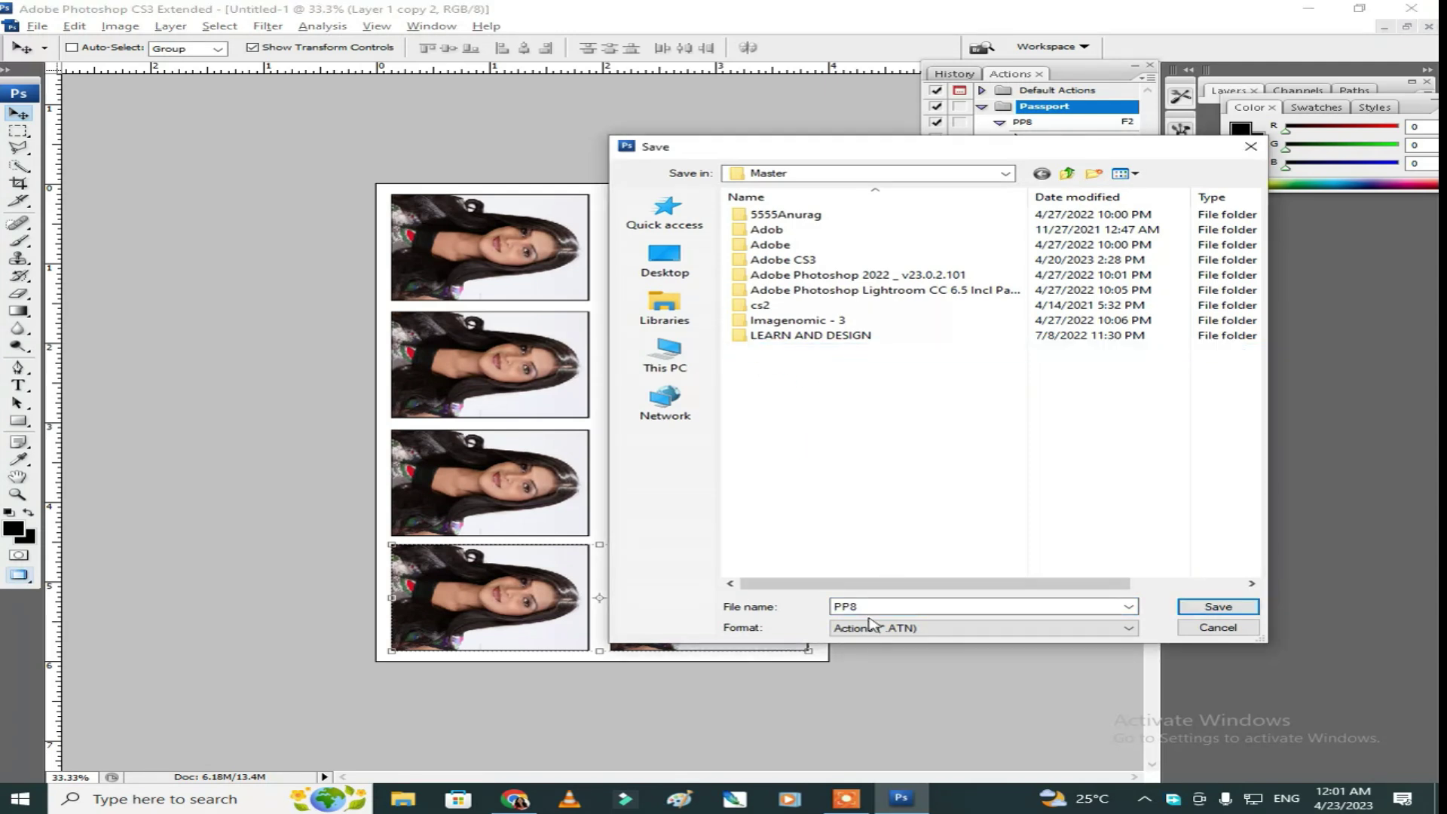
pyautogui.click(1210, 607)
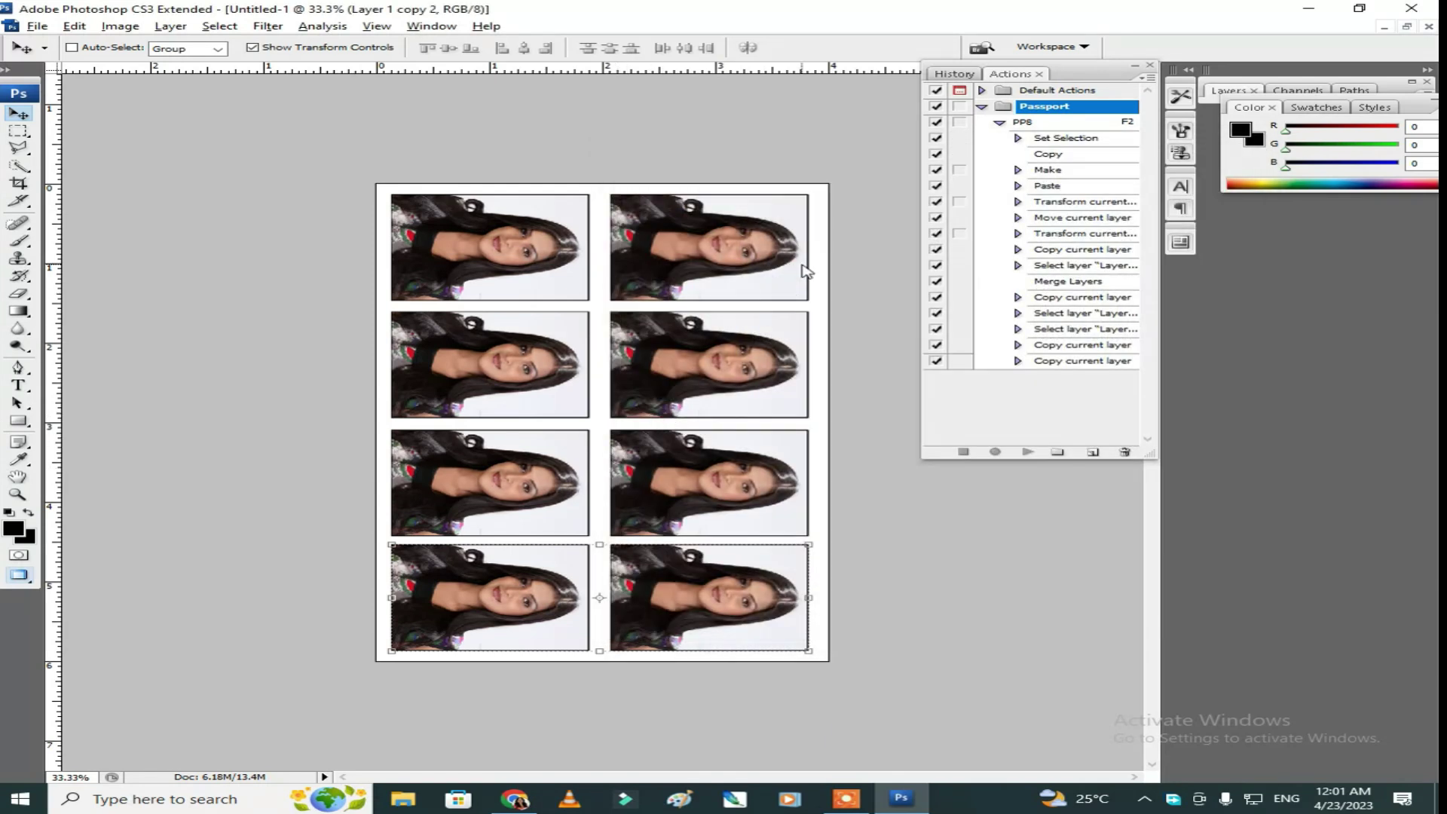
# - Close the photo sheet and the cropped portrait without saving changes
pyautogui.hotkey('ctrl', 'w')
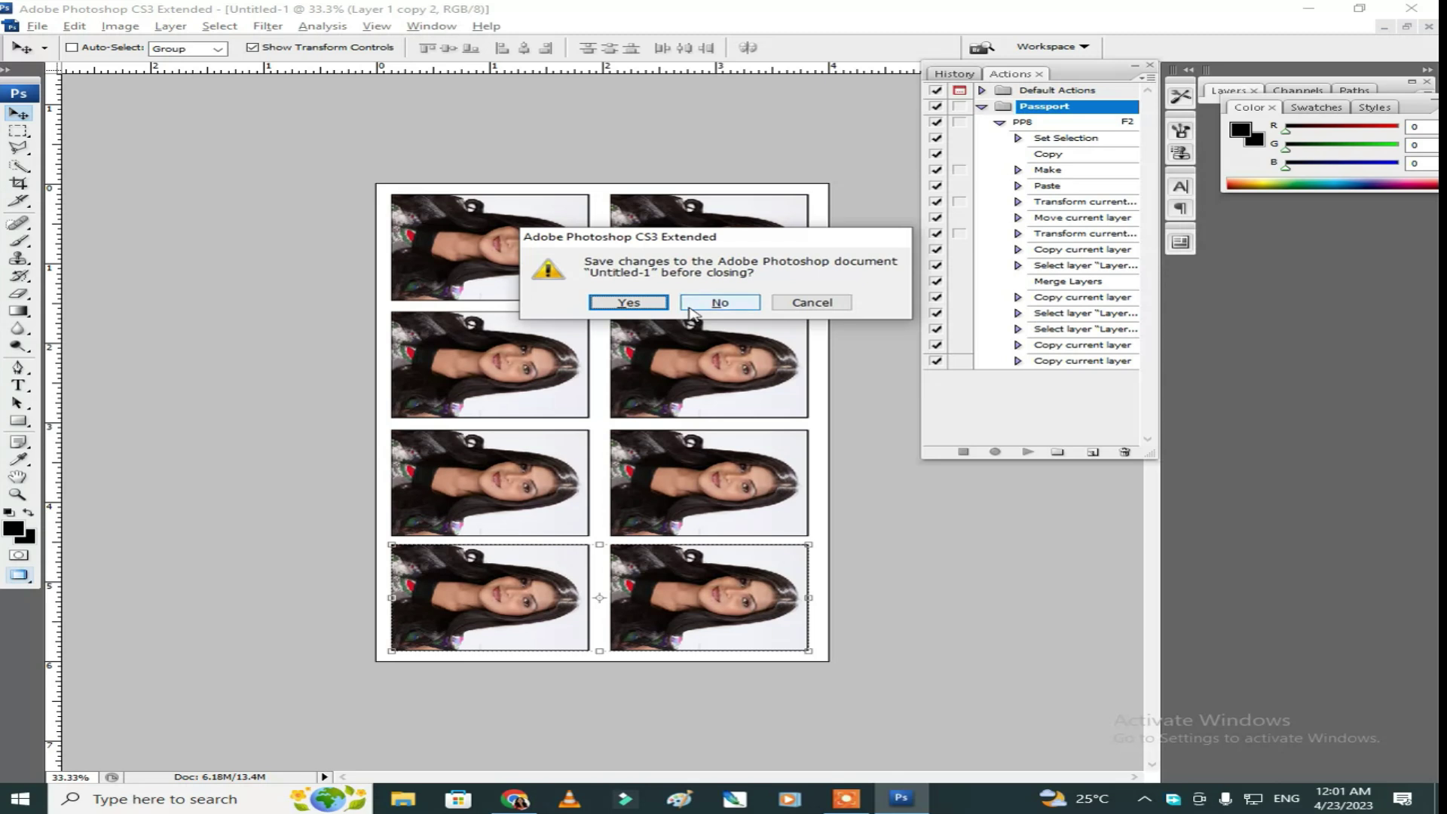
pyautogui.click(687, 305)
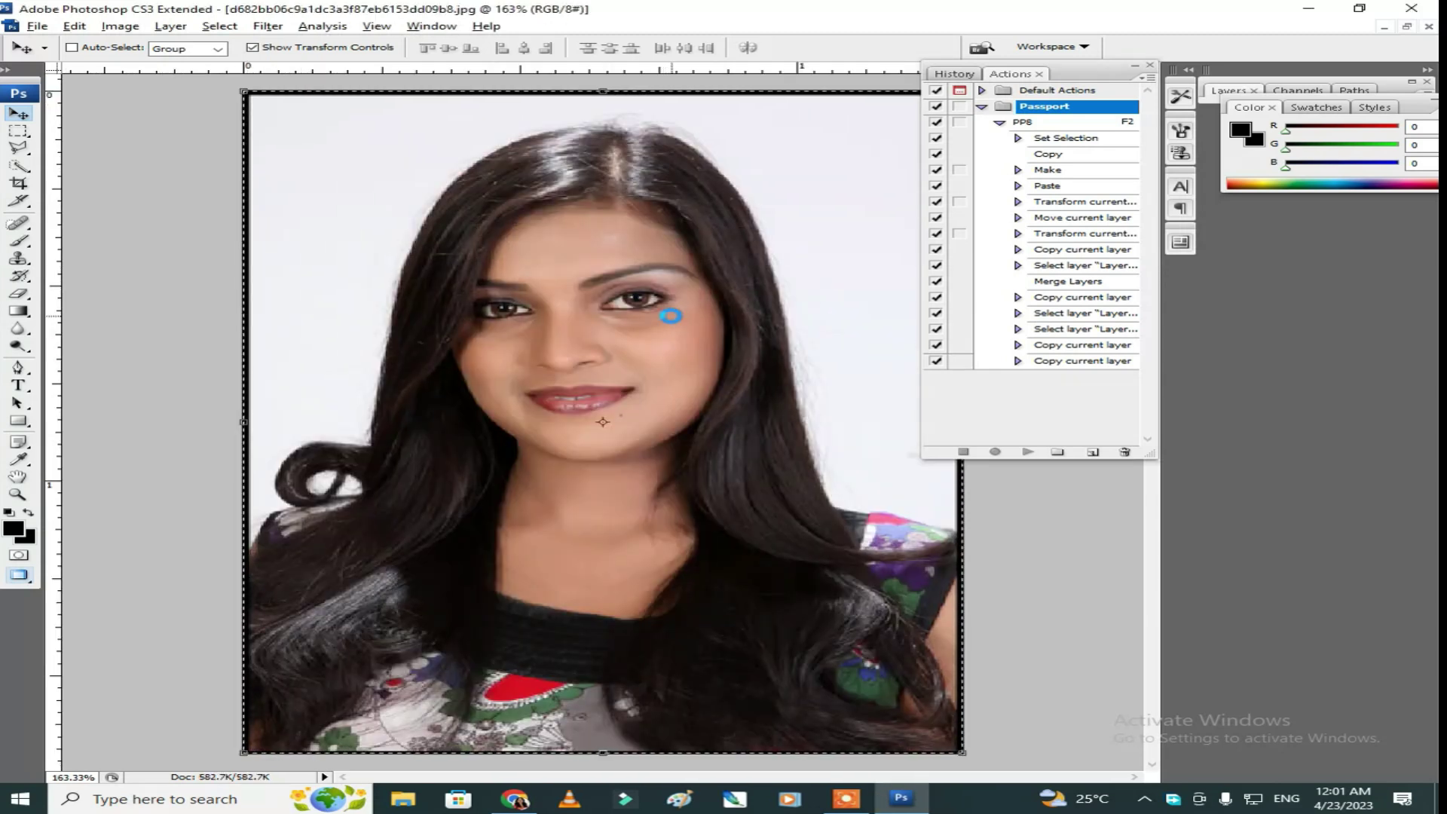
pyautogui.hotkey('ctrl', 'w')
pyautogui.click(689, 317)
# - Open the portrait image d682bb06c9a1dc3a3f87eb6153dd09b8.jpg from the Desktop
pyautogui.hotkey('ctrl', 'o')
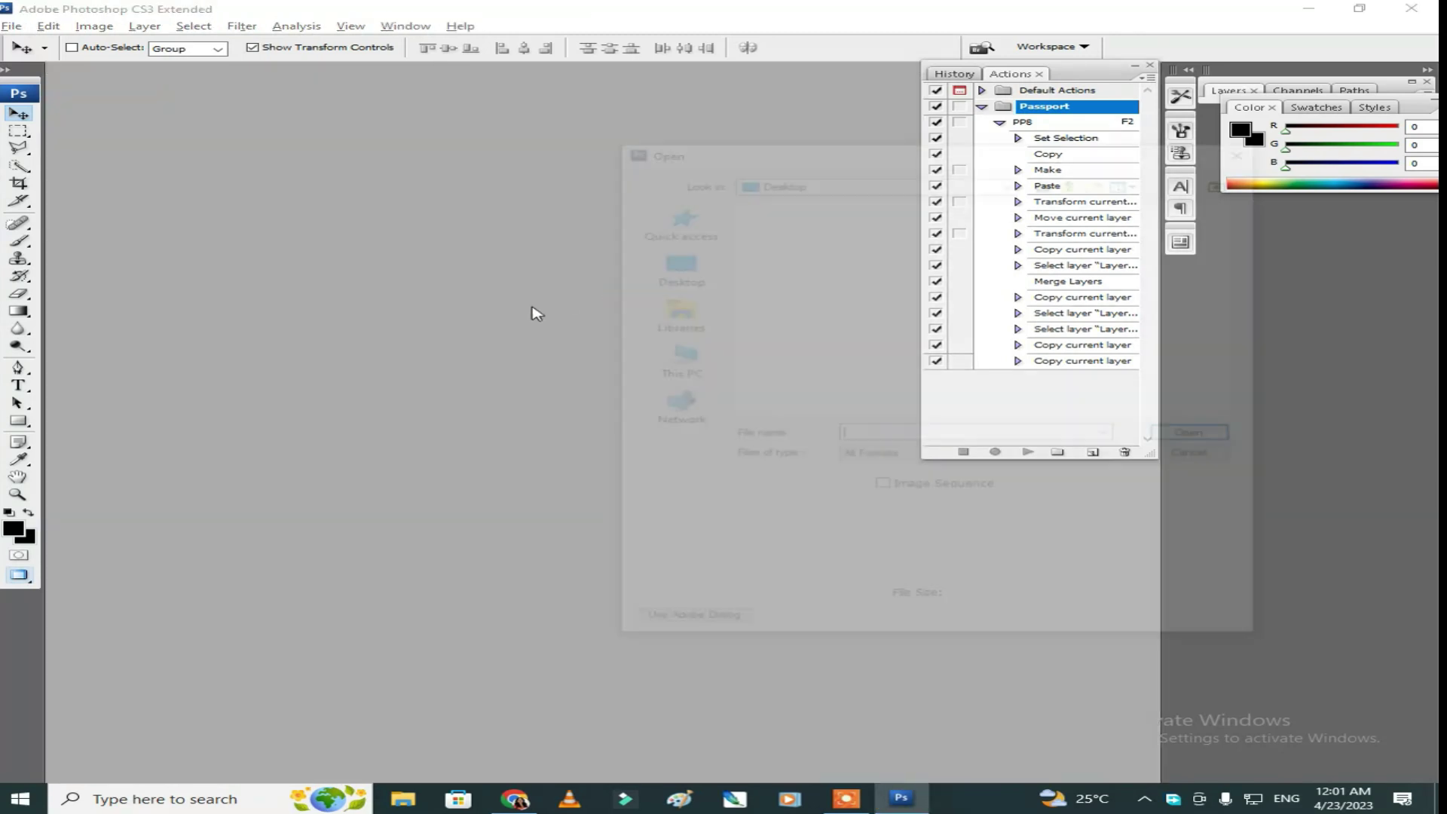
pyautogui.click(671, 266)
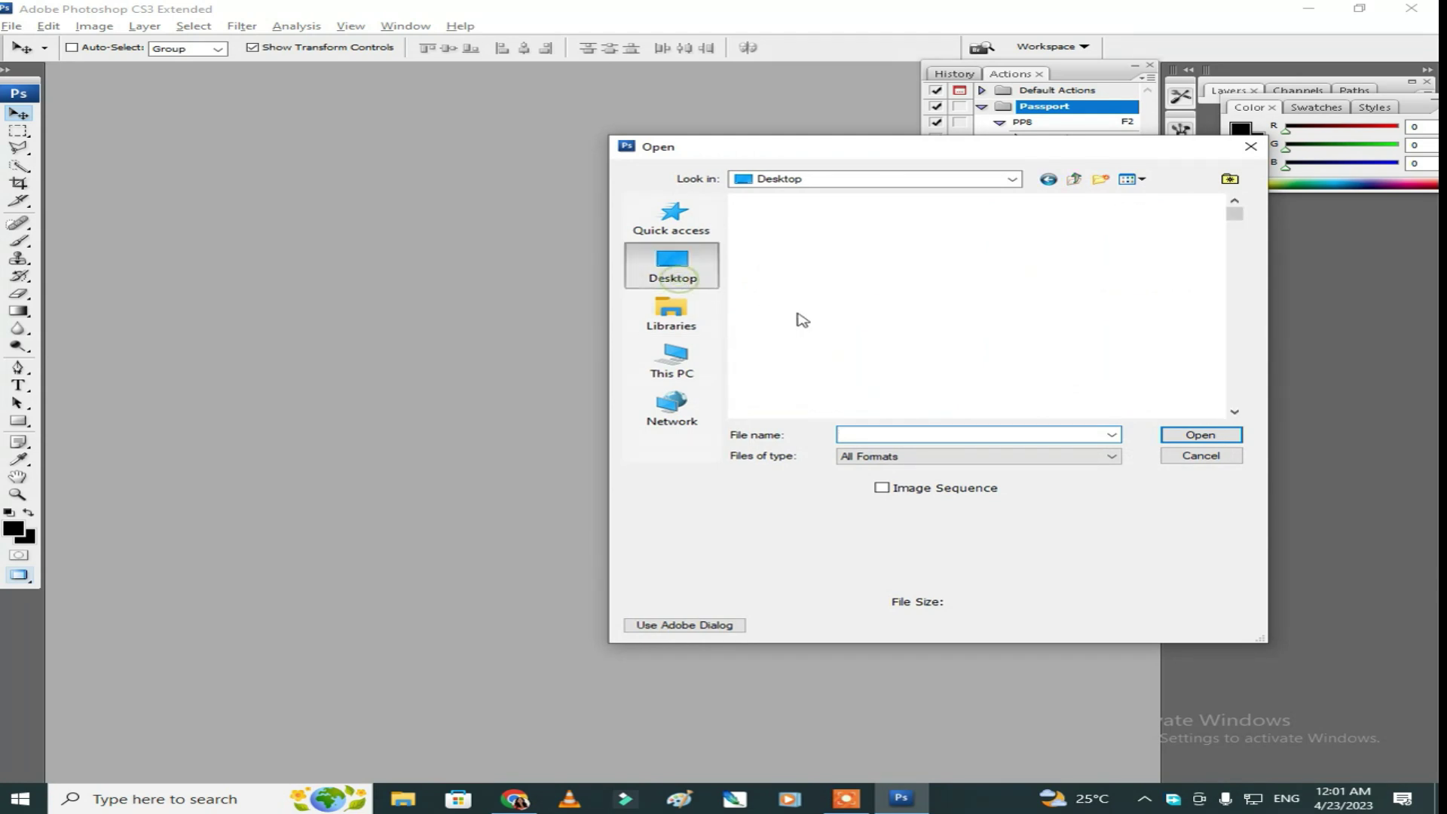
pyautogui.scroll(-8, 878, 336)
pyautogui.doubleClick(820, 229)
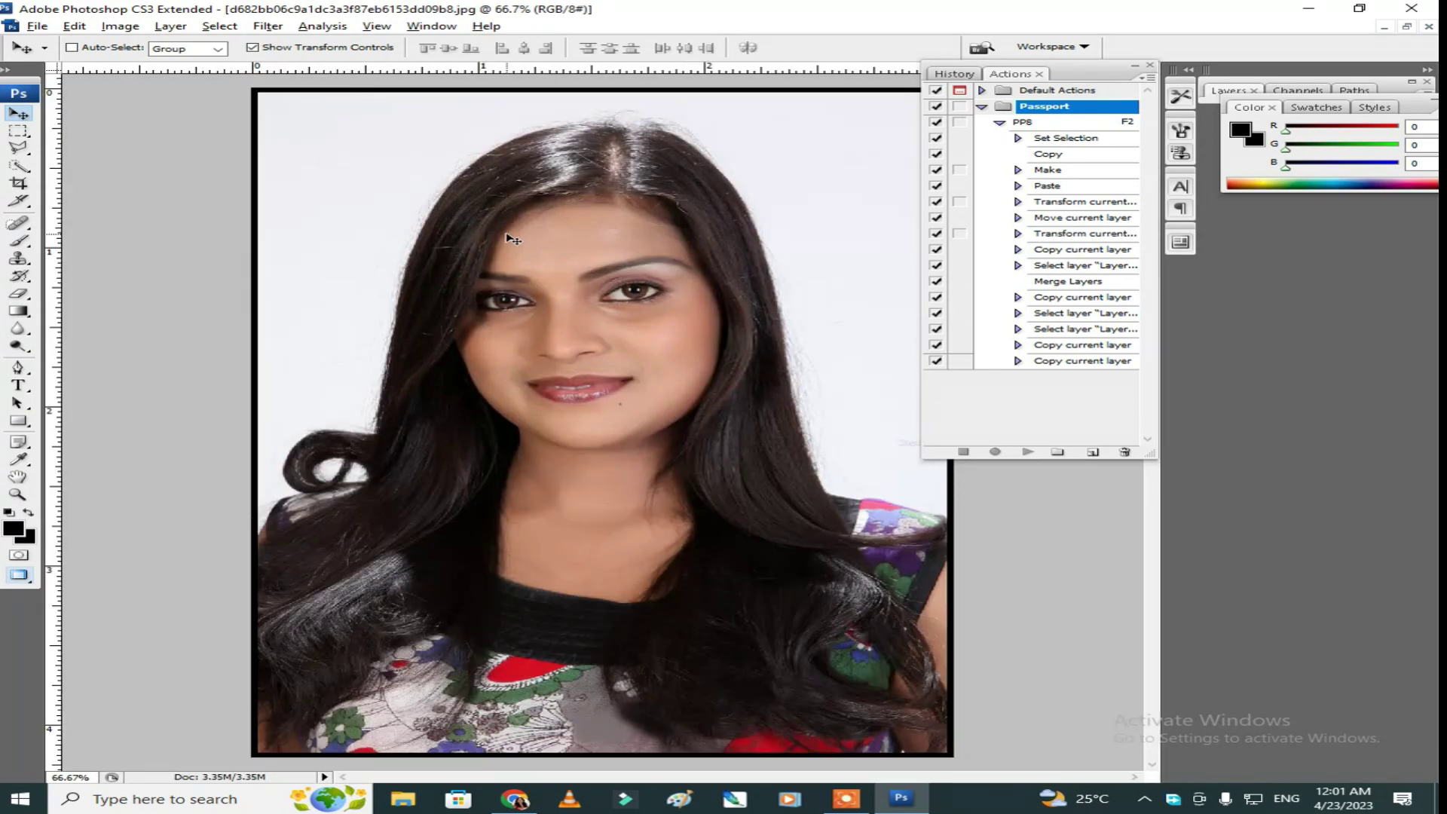
# - Crop the reopened portrait around the woman and play the PP8 action to generate the passport photo sheet
pyautogui.press('c')
pyautogui.press('Tab')
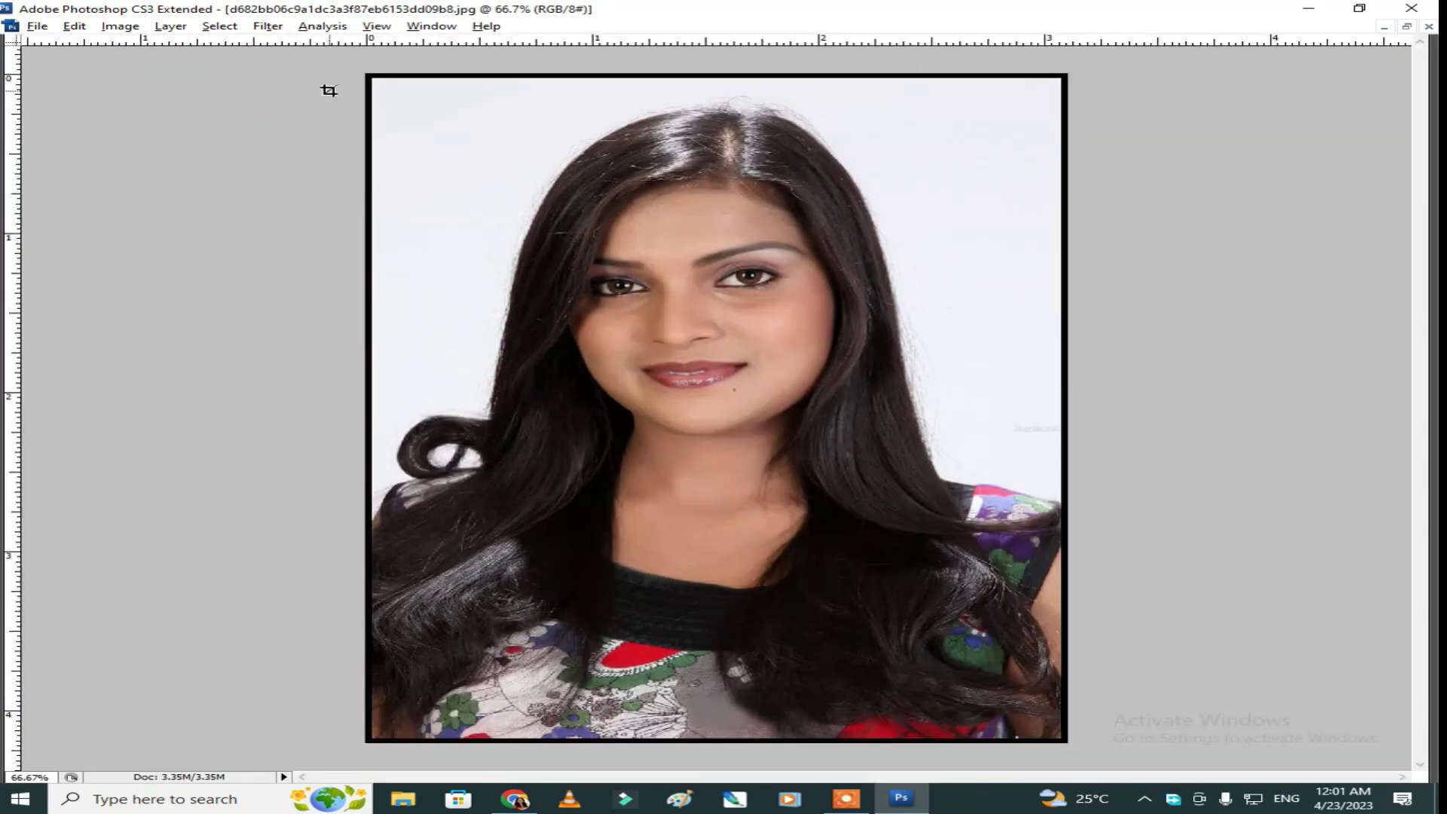
pyautogui.press('Tab')
pyautogui.moveTo(254, 90); pyautogui.dragTo(1331, 787)
pyautogui.press('F2')
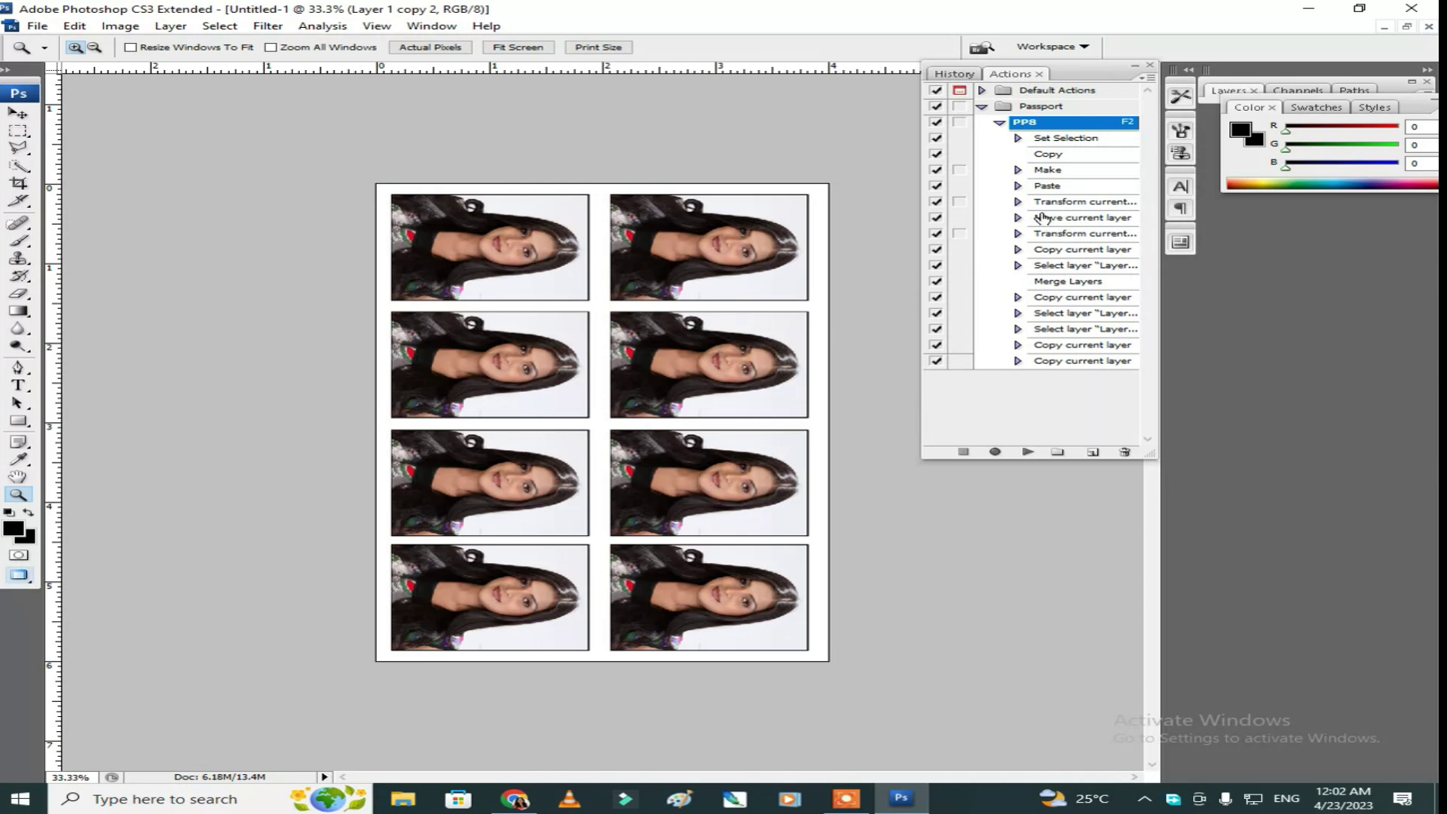
pyautogui.click(1151, 78)
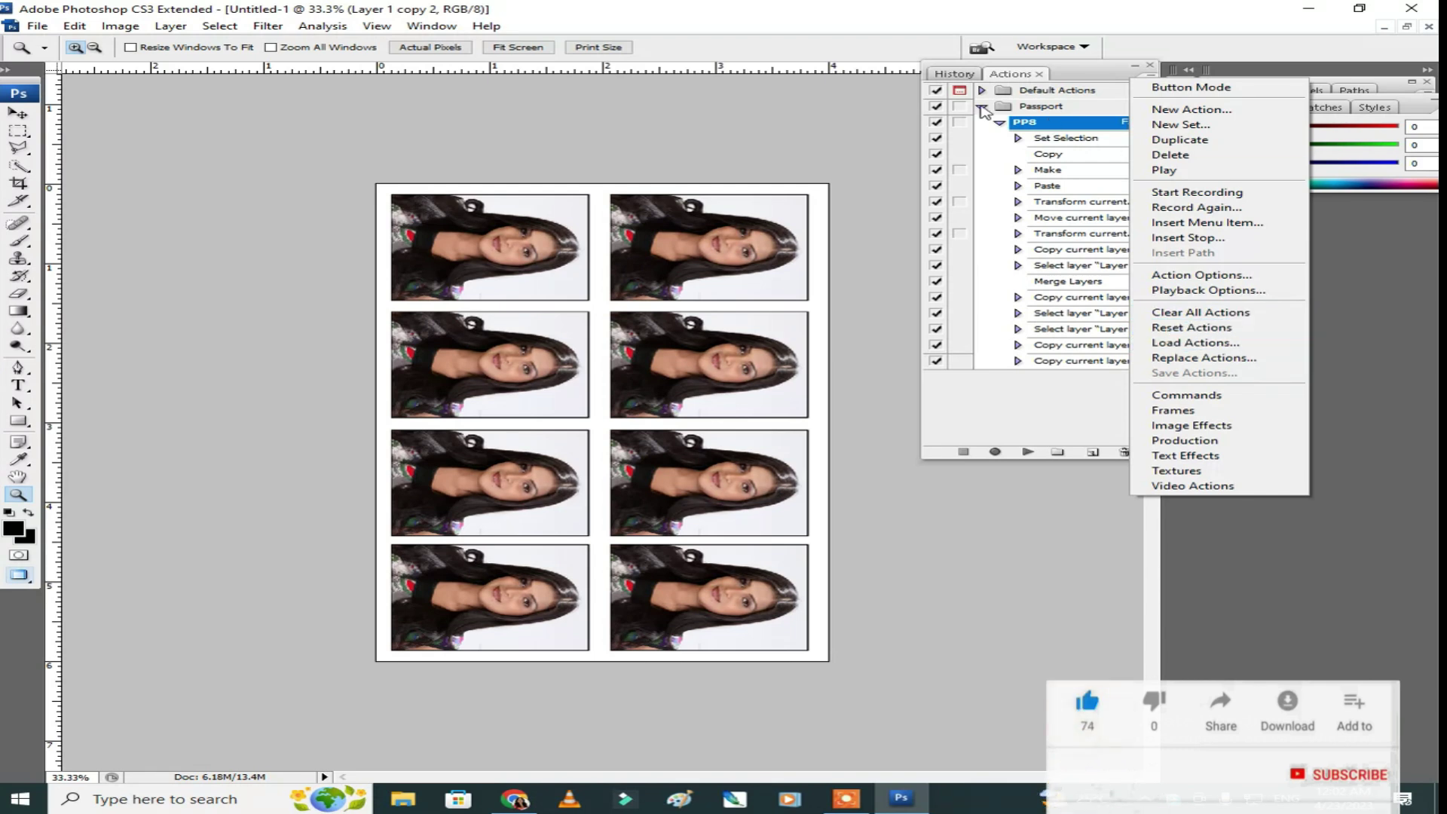
pyautogui.click(793, 111)
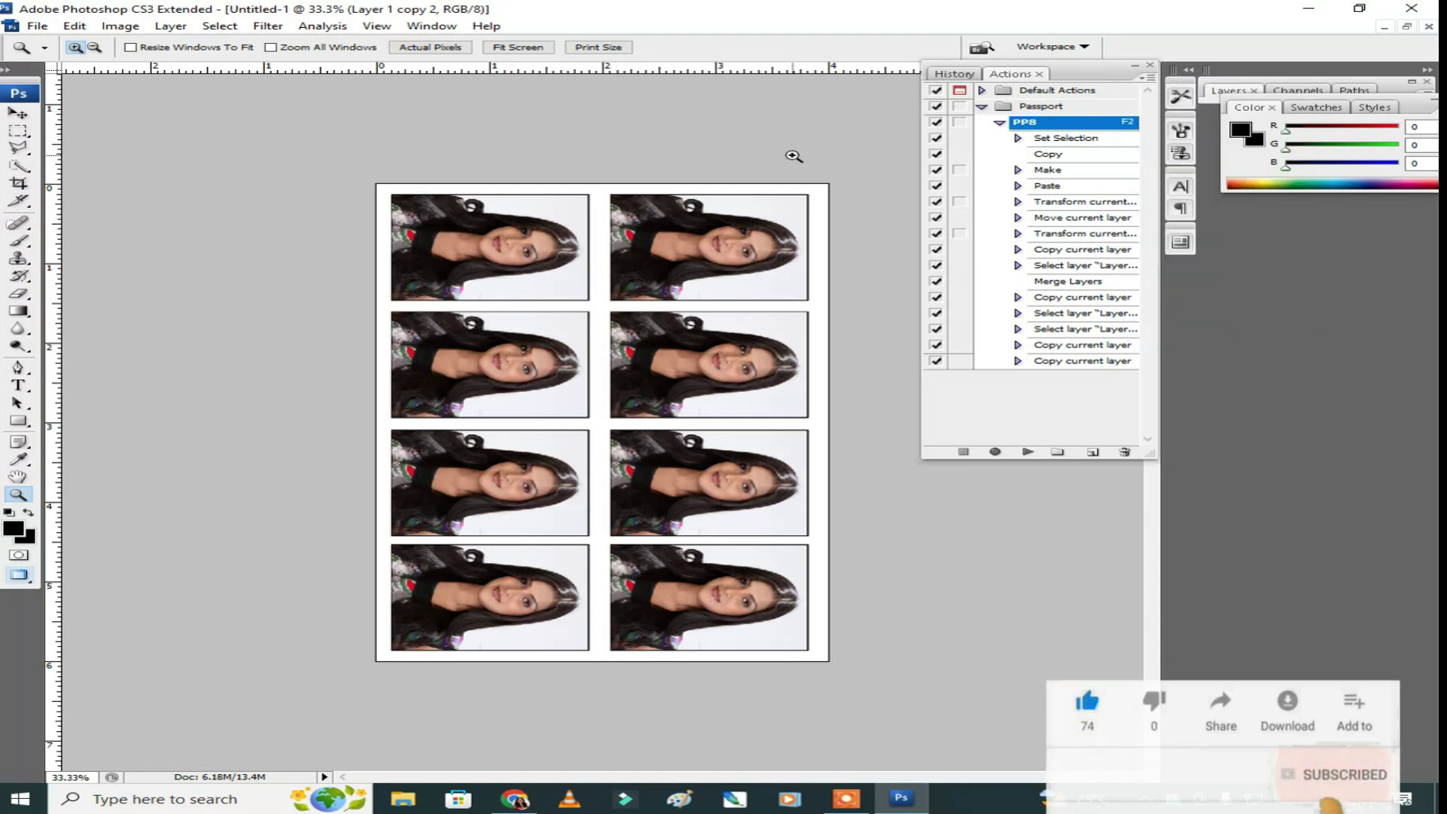